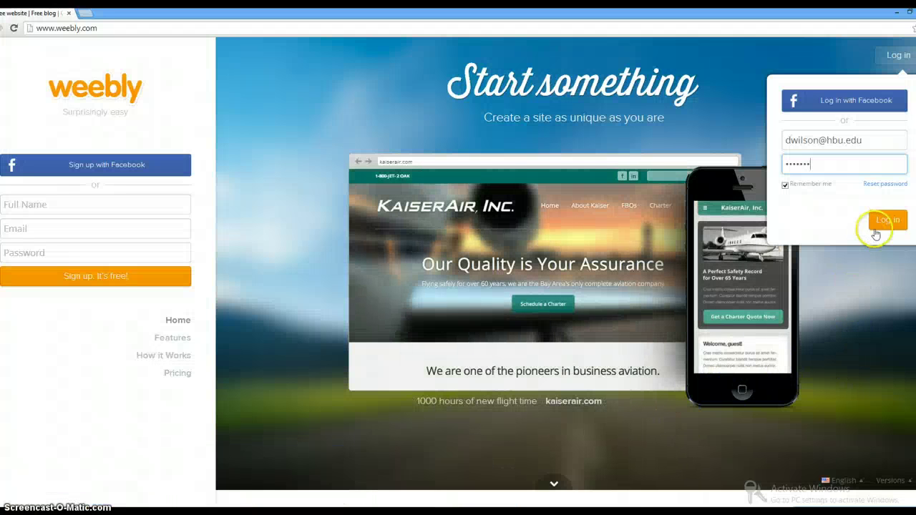
Step: Log in to the website builder with the account e-mail and password already filled in
left_click(884, 221)
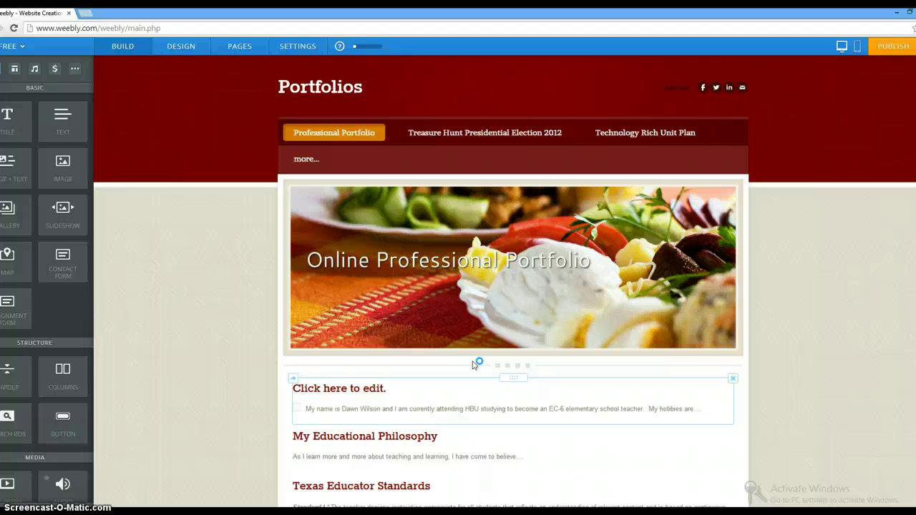
mouse_move(408, 208)
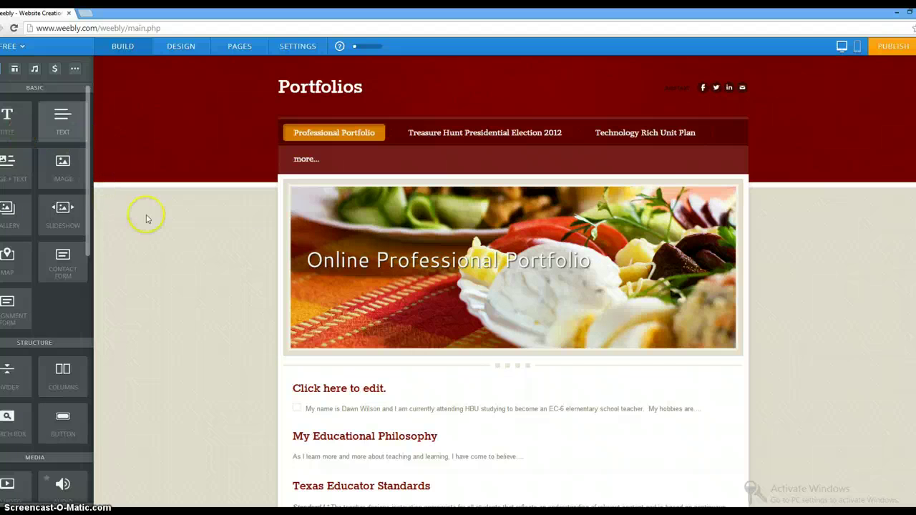
mouse_move(292, 246)
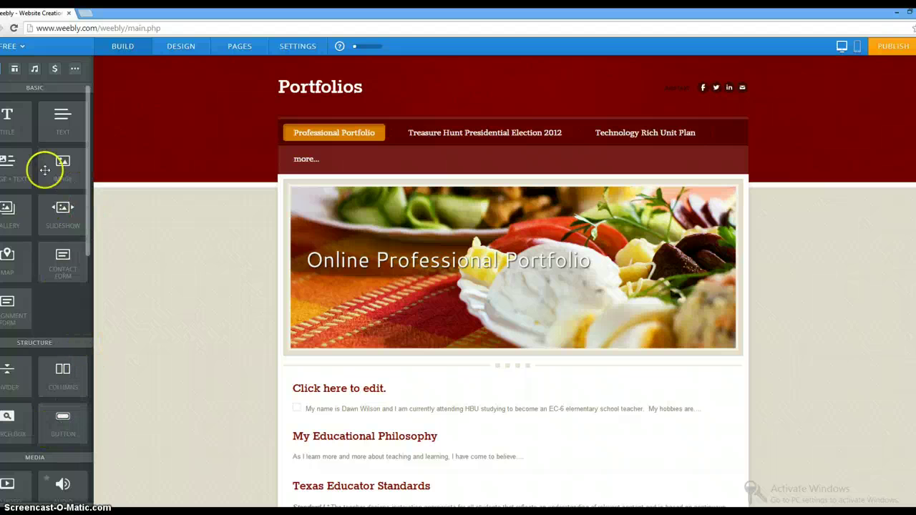
mouse_move(366, 244)
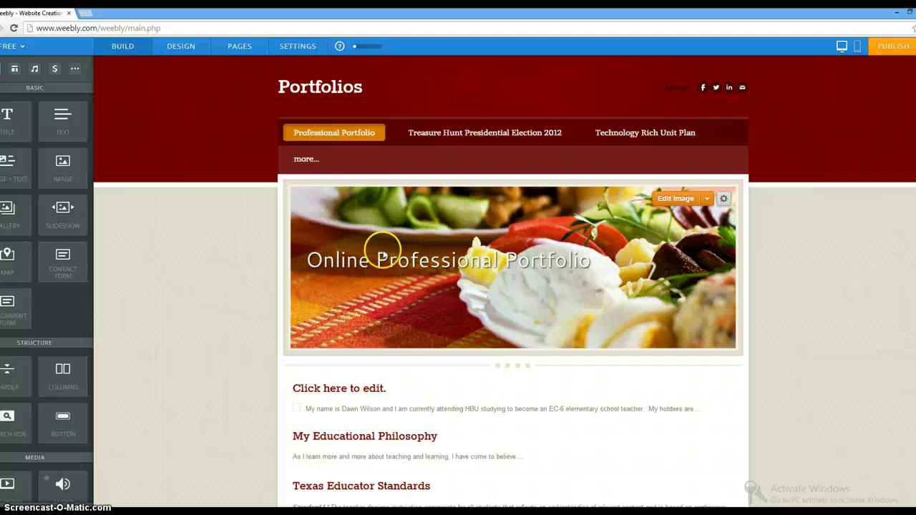
Step: In the site's page list, move Treasure Hunt Presidential Election 2012 above Professional Portfolio, and restore the original order
left_click(242, 47)
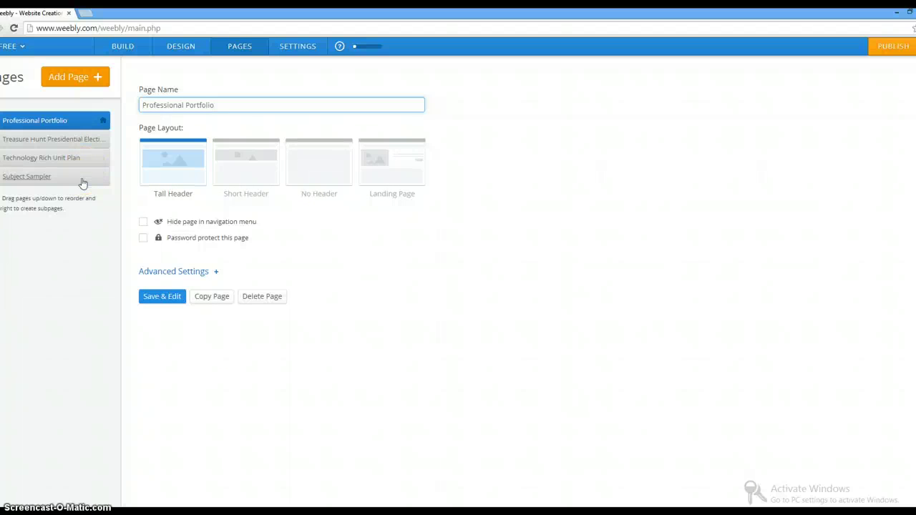
left_click(78, 119)
left_click_drag(91, 140, 90, 121)
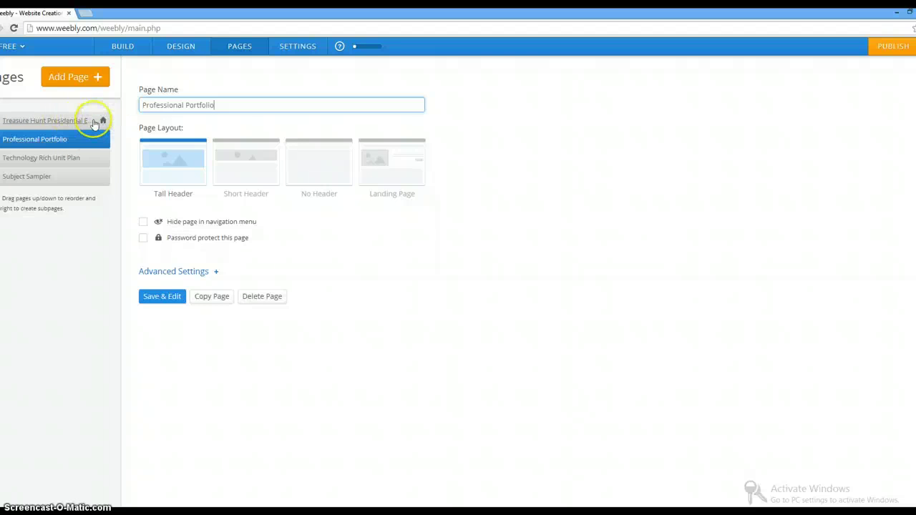
left_click_drag(85, 141, 88, 119)
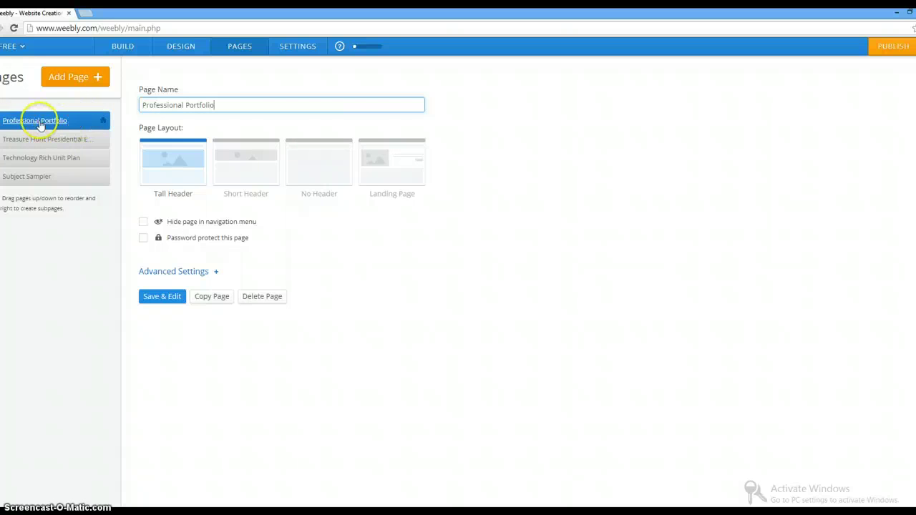
Step: Save the Professional Portfolio page's settings and open its header image for editing
left_click(77, 123)
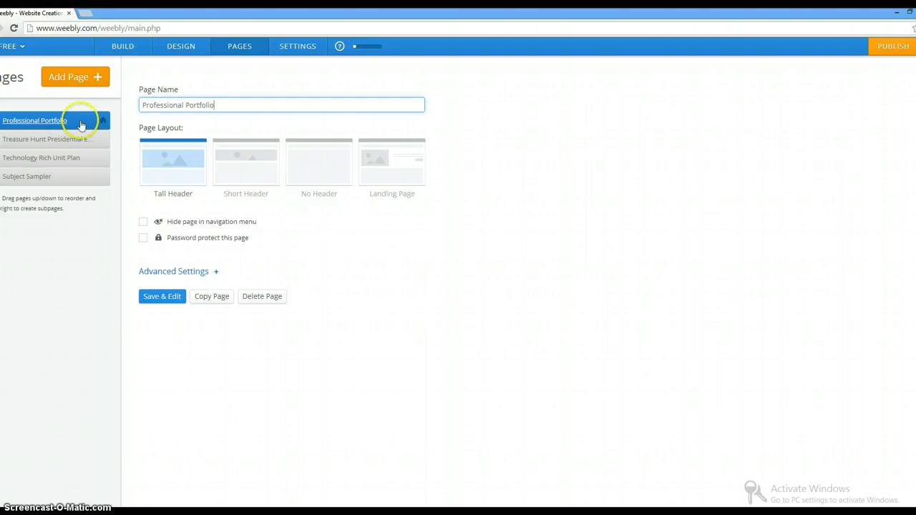
left_click(159, 299)
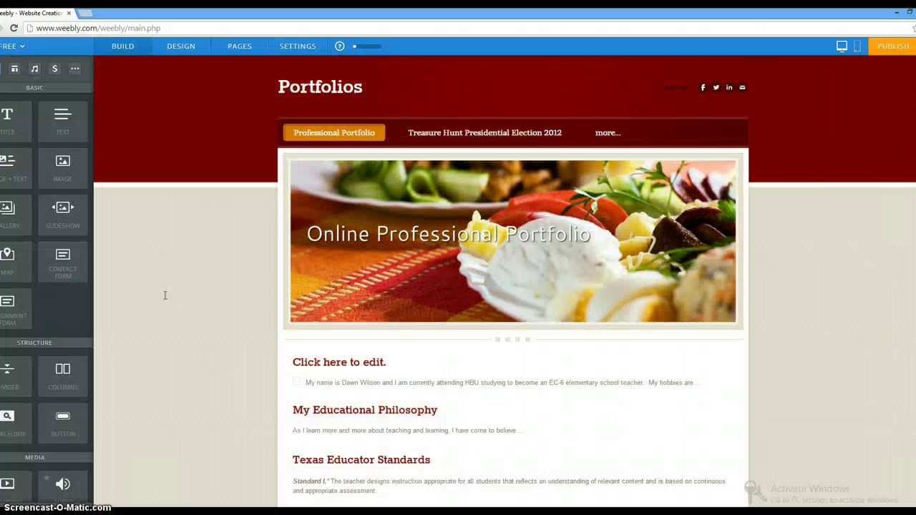
left_click(368, 293)
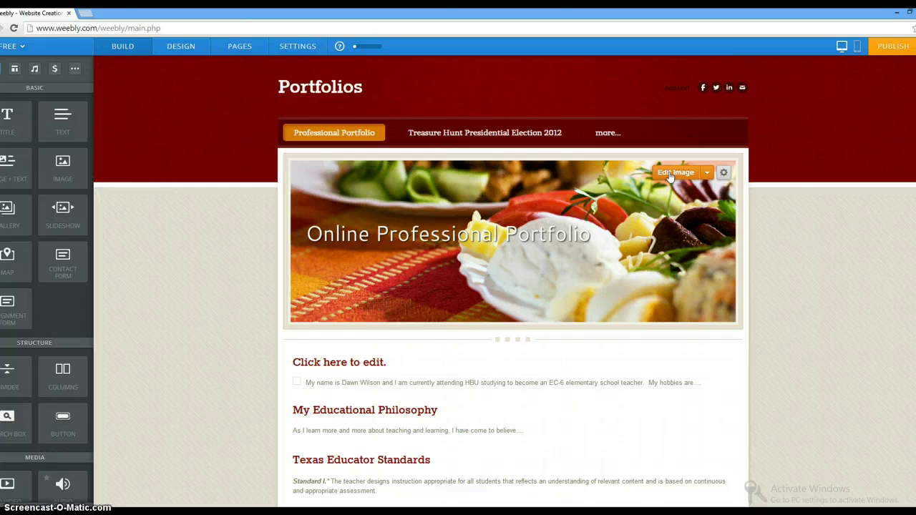
left_click(670, 176)
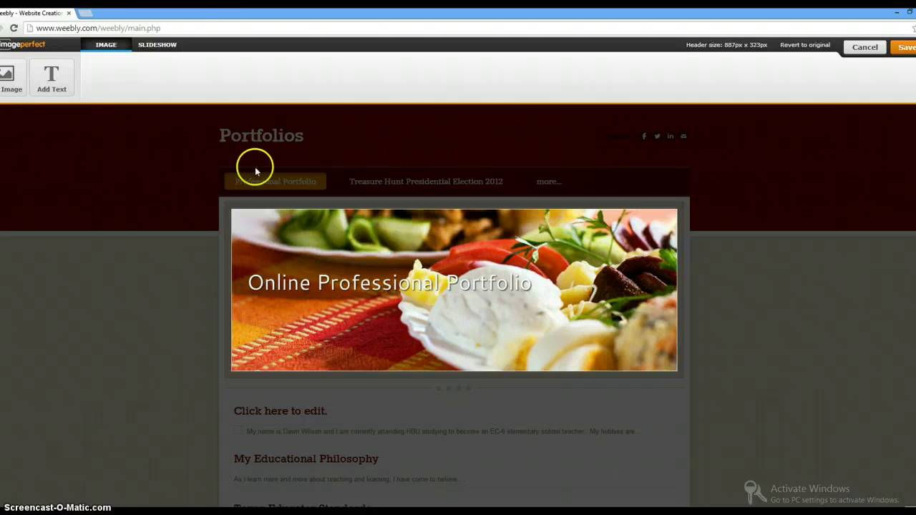
Step: Add a text caption to the header image and replace its placeholder wording with the portfolio owner's full name
left_click(52, 78)
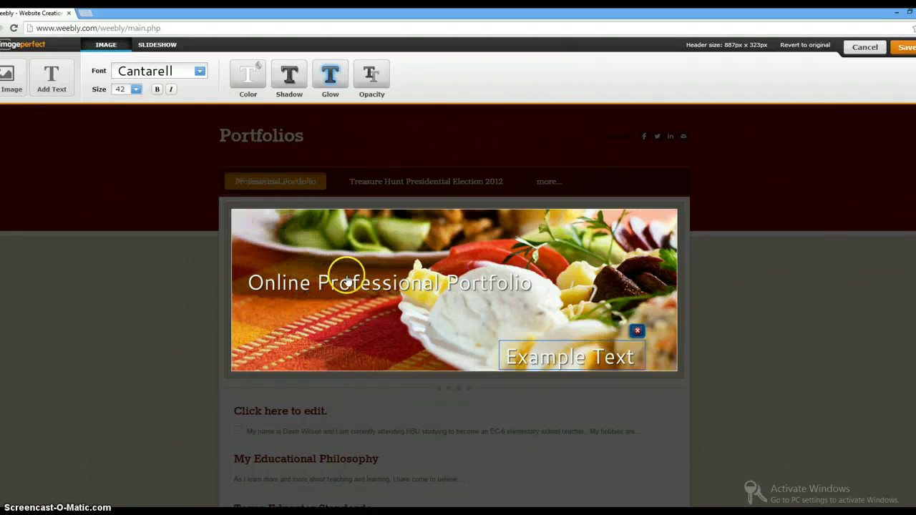
left_click(638, 333)
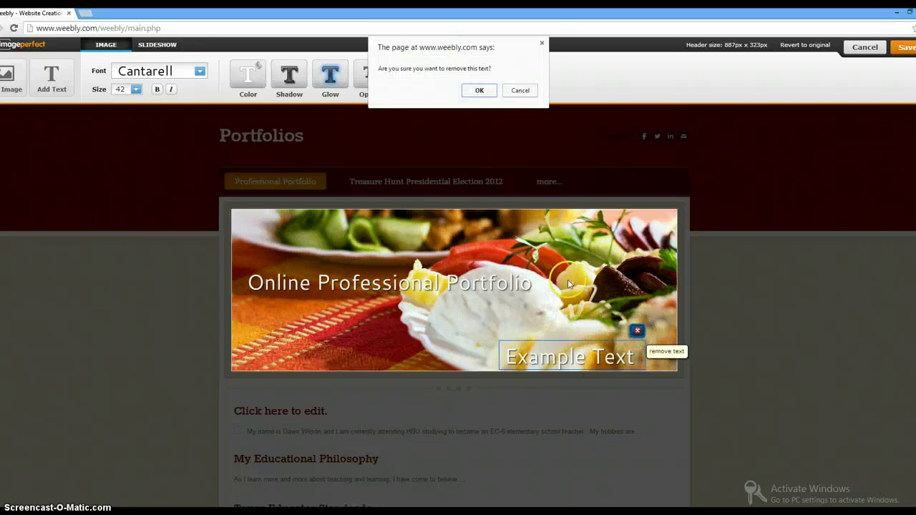
left_click(517, 92)
left_click(590, 356)
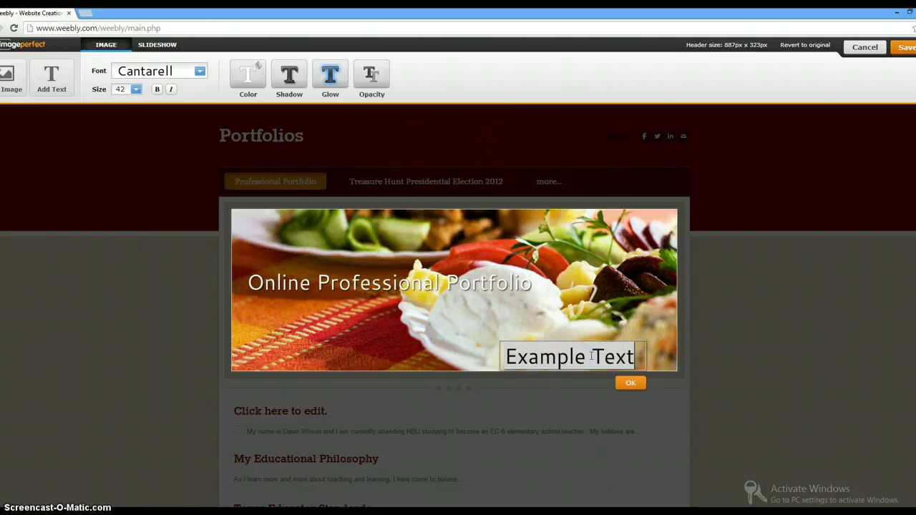
type("Dawn Wsi")
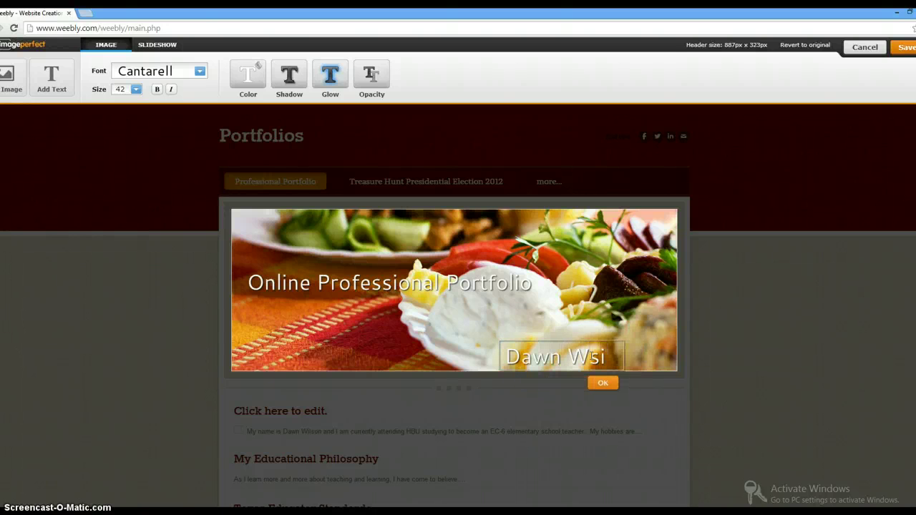
key("BackSpace")
key("BackSpace")
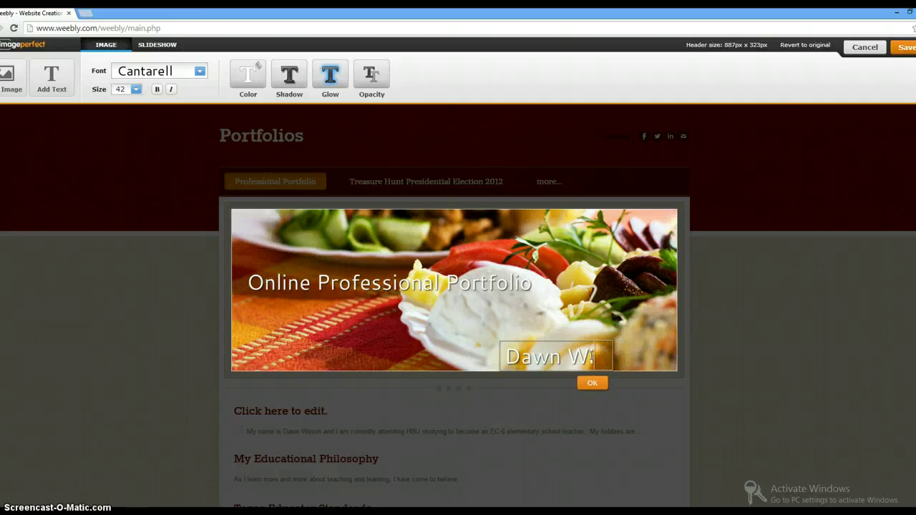
type("ilson")
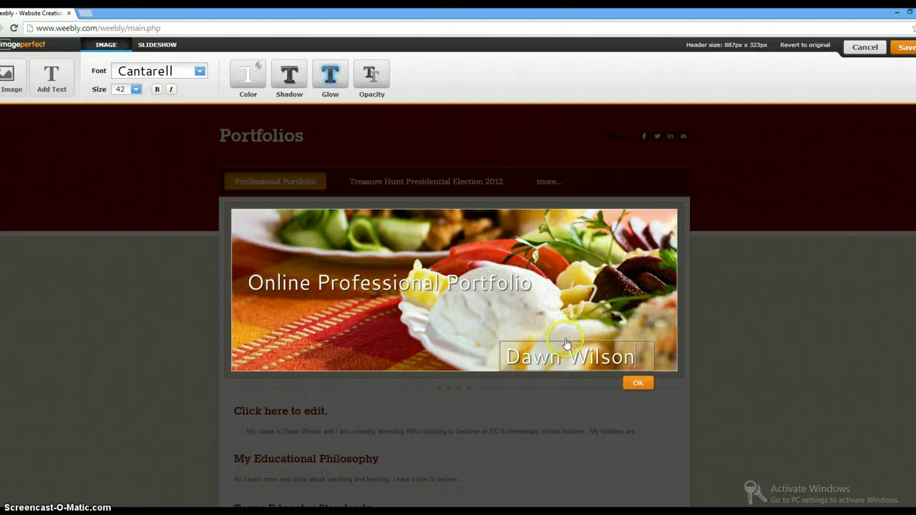
left_click(635, 384)
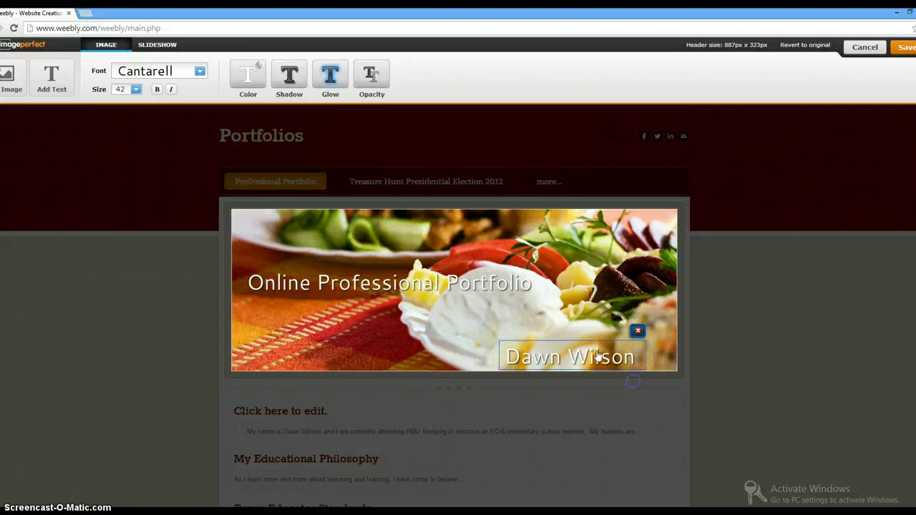
Step: Finish the header image edit and save the header with its new caption
left_click_drag(636, 330, 595, 346)
left_click(573, 362)
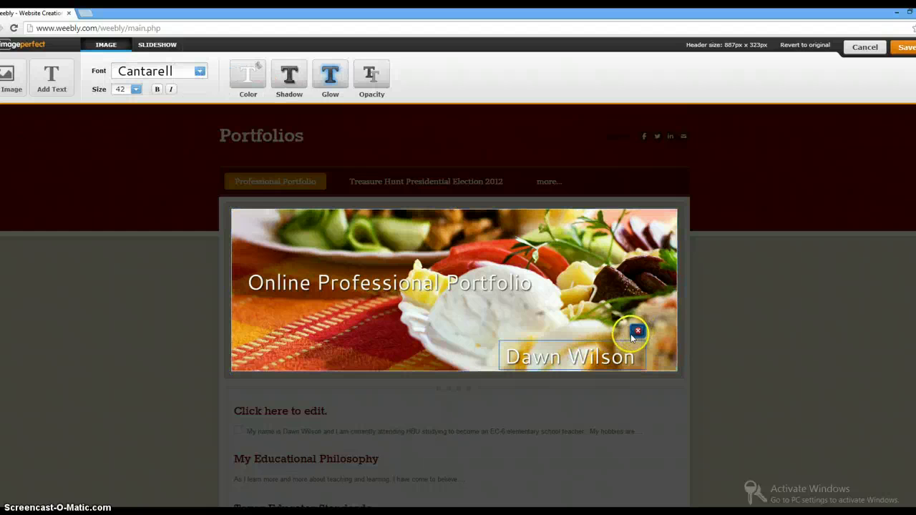
mouse_move(512, 345)
left_mouse_down()
mouse_move(482, 319)
mouse_move(484, 336)
mouse_move(512, 336)
left_mouse_up()
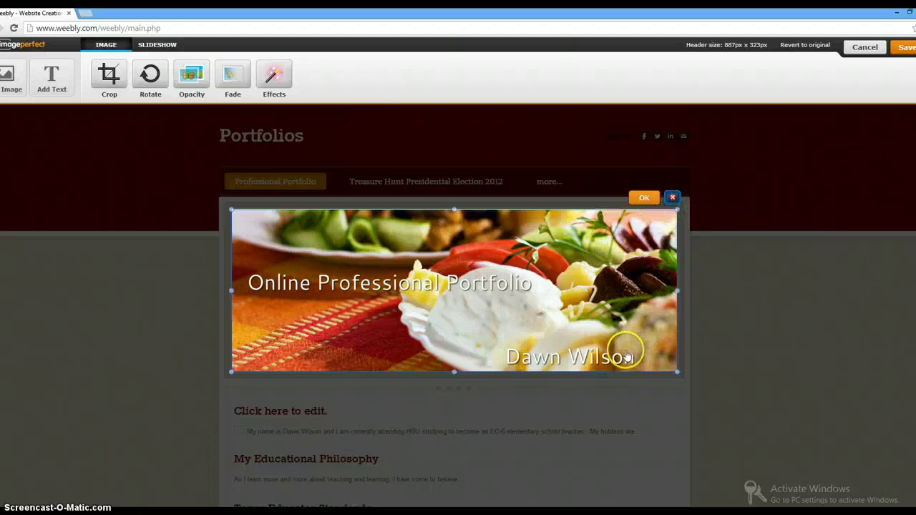
left_click(644, 199)
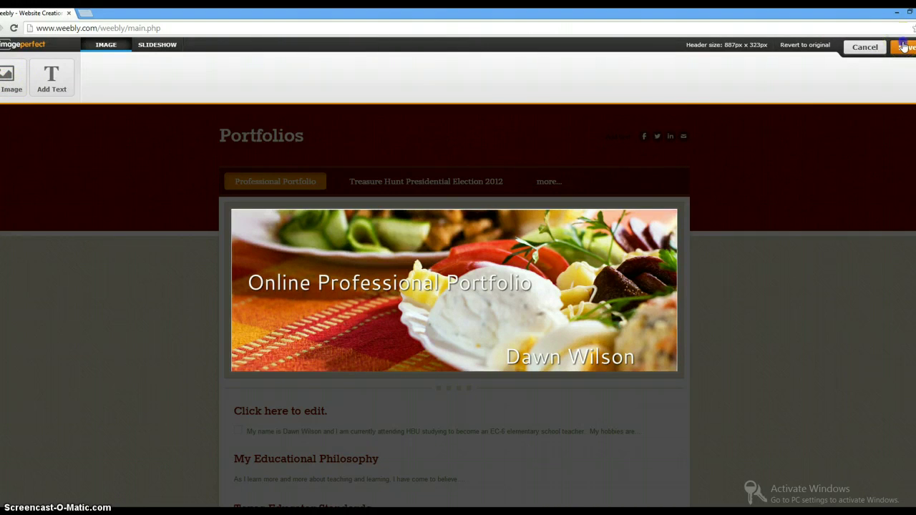
left_click(662, 204)
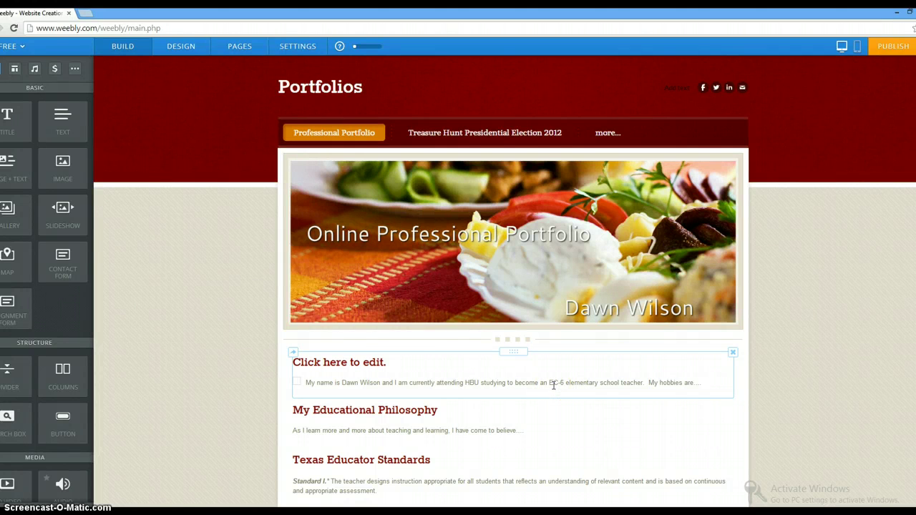
Step: Delete the introduction block with the placeholder title above My Educational Philosophy
left_click(407, 358)
left_click(733, 354)
left_click(706, 325)
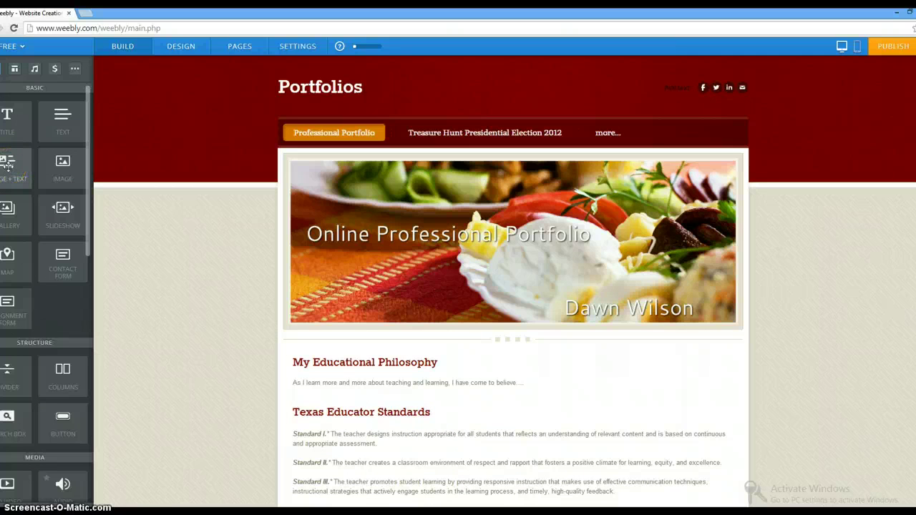
Step: Insert an Image + Text element between the header and My Educational Philosophy
left_click_drag(7, 166, 349, 346)
left_click_drag(351, 349, 358, 354)
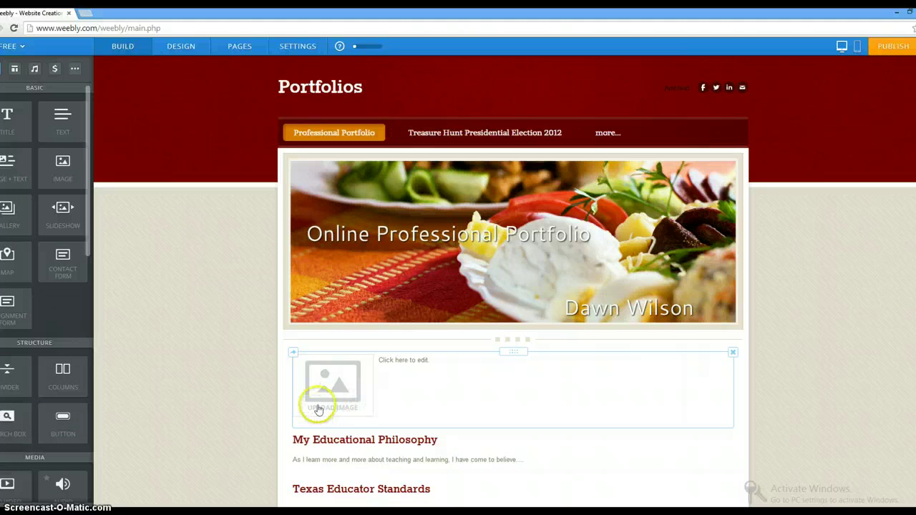
left_click(326, 393)
Step: Enter "All about me ...my hopes and dreams." as the text beside the image placeholder
left_click(415, 361)
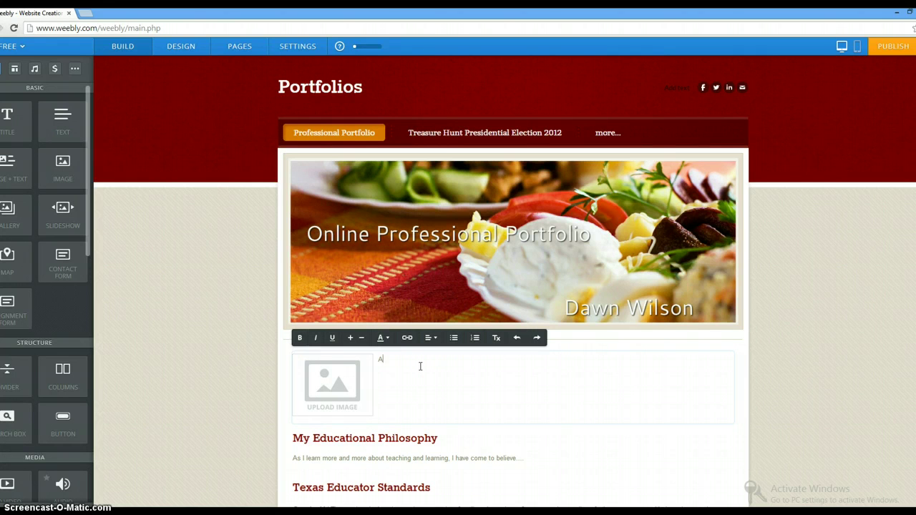
type("All about ")
type("me , my hopes and d")
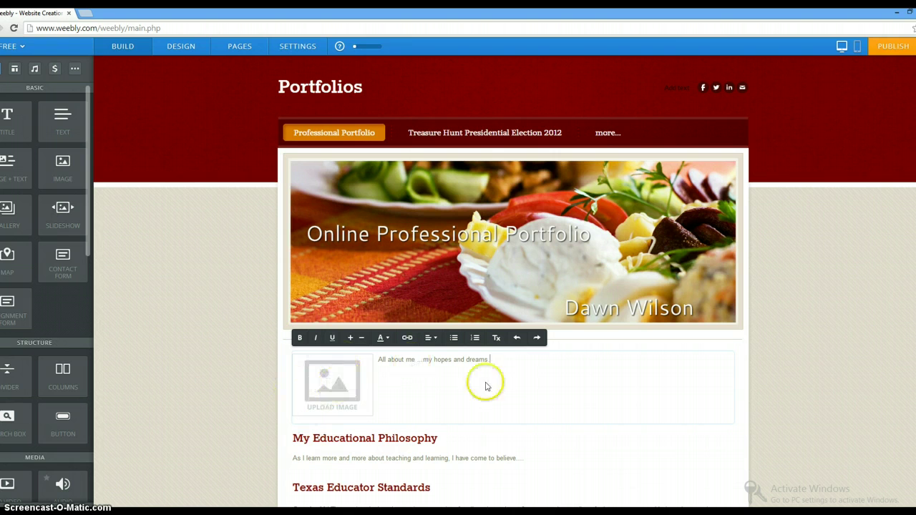
Step: Change the colour of the "All about me" sentence to the darkest red in the palette
left_click_drag(492, 359, 379, 367)
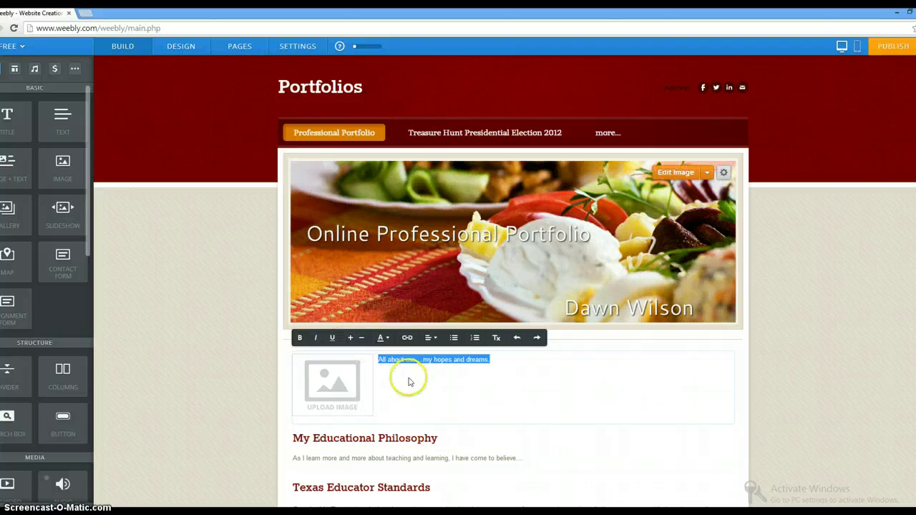
left_click(384, 337)
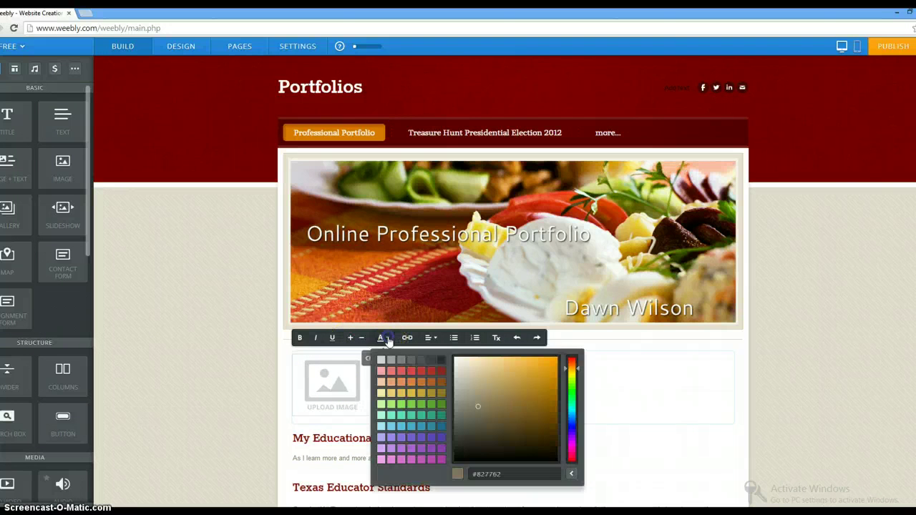
left_click(439, 369)
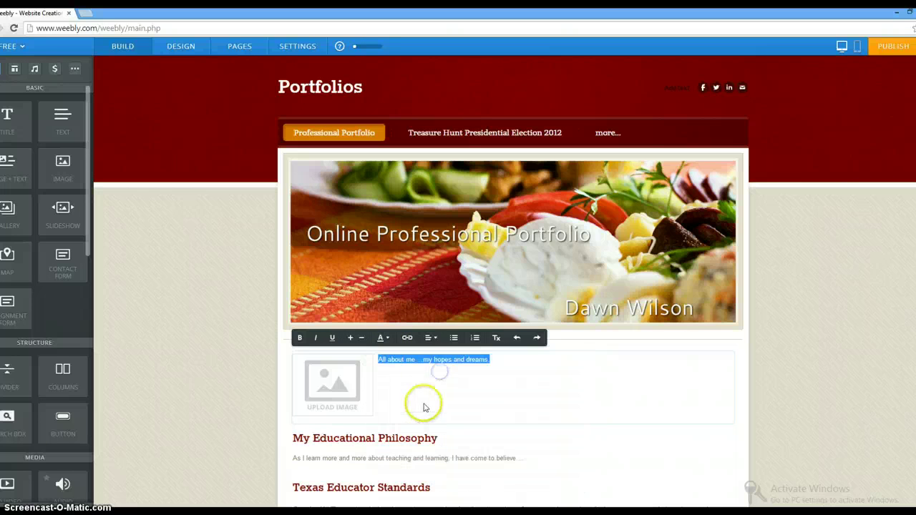
left_click(387, 338)
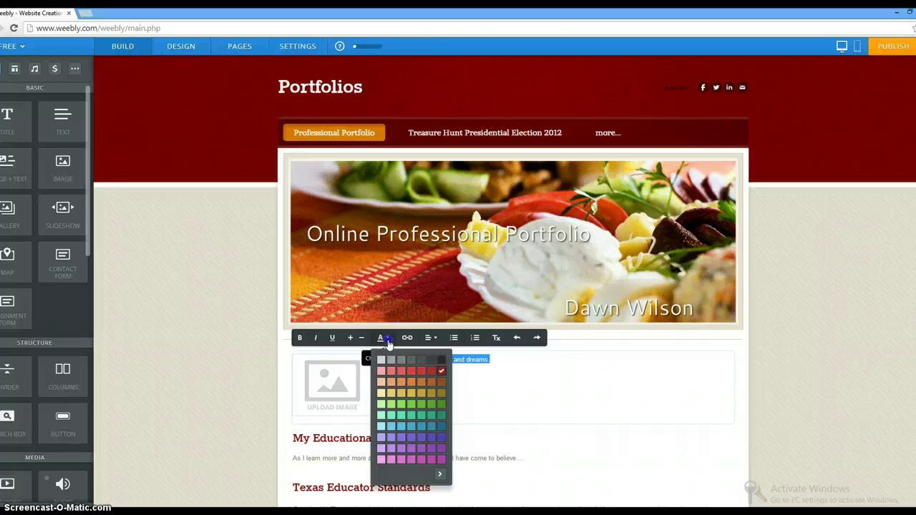
left_click(388, 341)
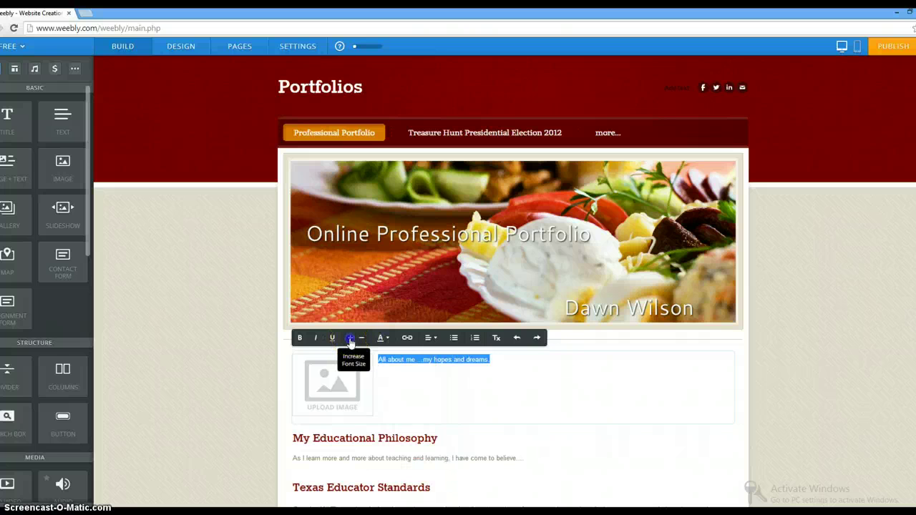
Step: Increase the font size of the "All about me" sentence by two steps and finish editing it
left_click(350, 341)
left_click(350, 341)
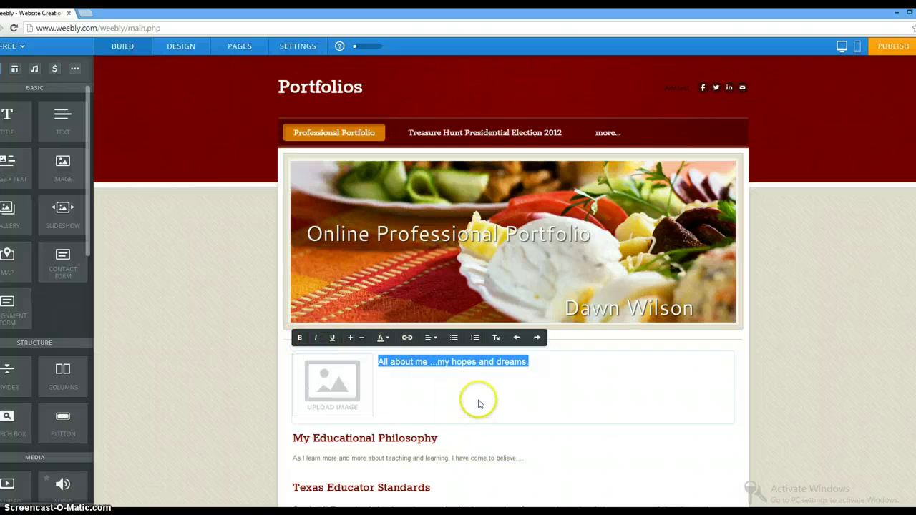
left_click(498, 390)
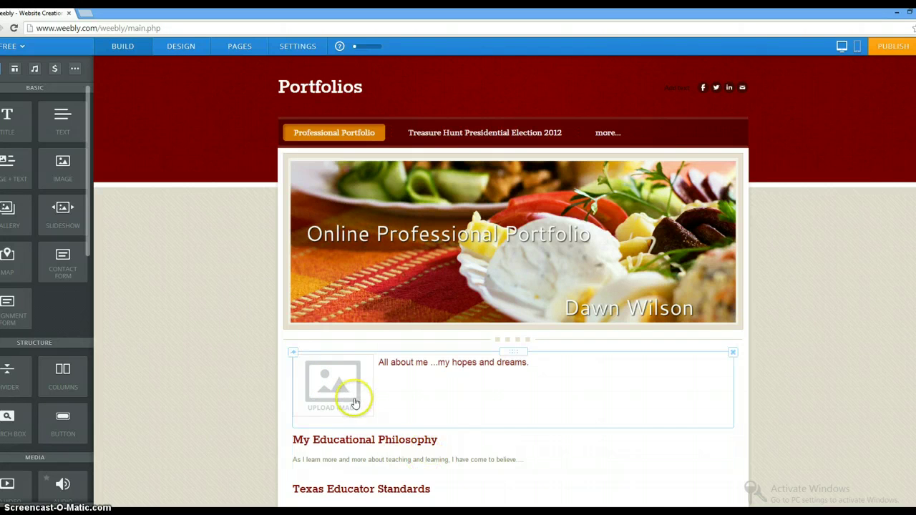
Step: Select the whole Standard I to Standard V text under the Texas Educator Standards heading
scroll(409, 426, "down", 3)
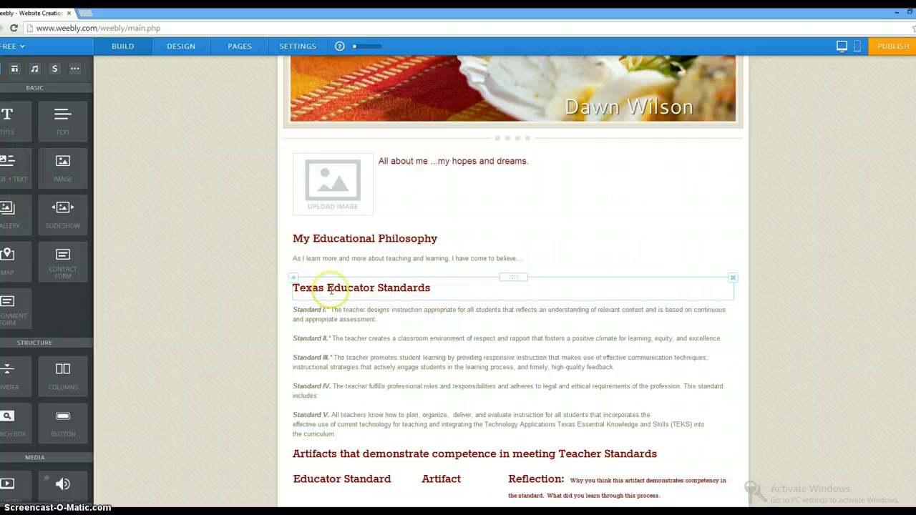
left_click(319, 399)
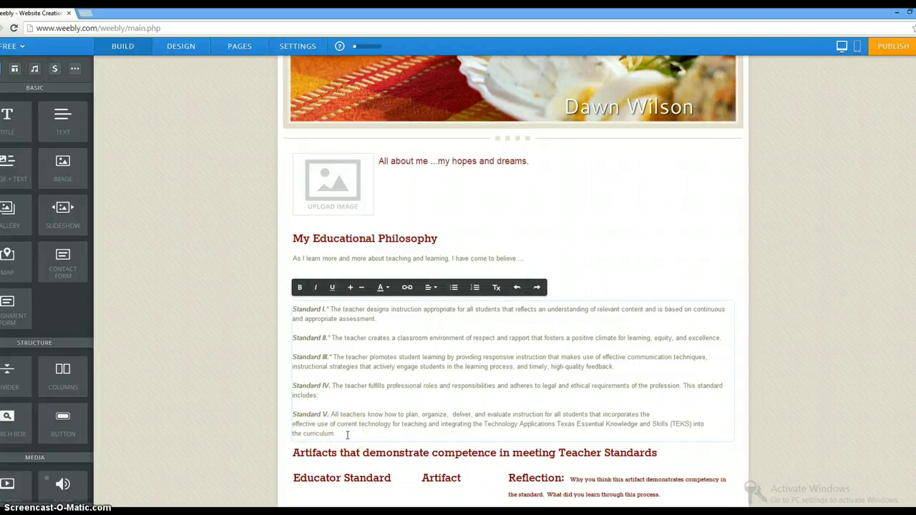
left_click_drag(347, 435, 287, 309)
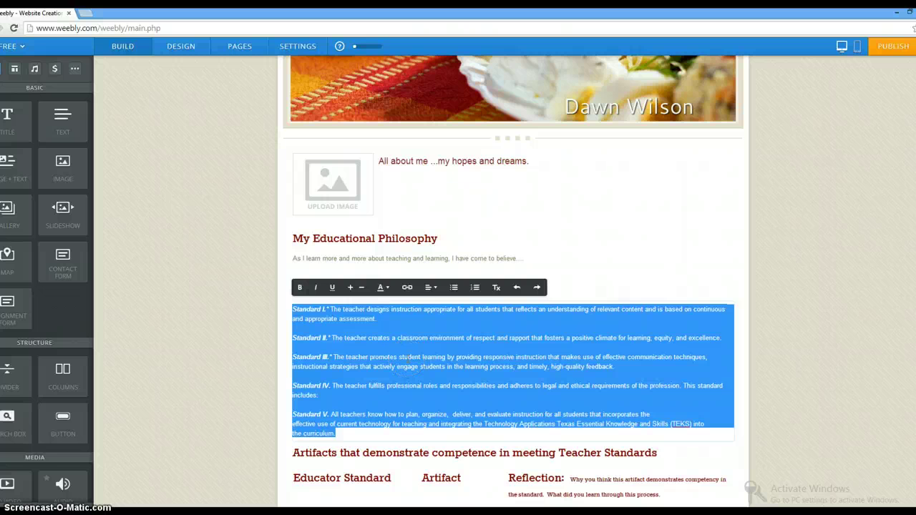
Step: Insert a Columns element between the Educator Standard heading row and the existing Standard I row, and set it to three columns
scroll(365, 301, "down", 3)
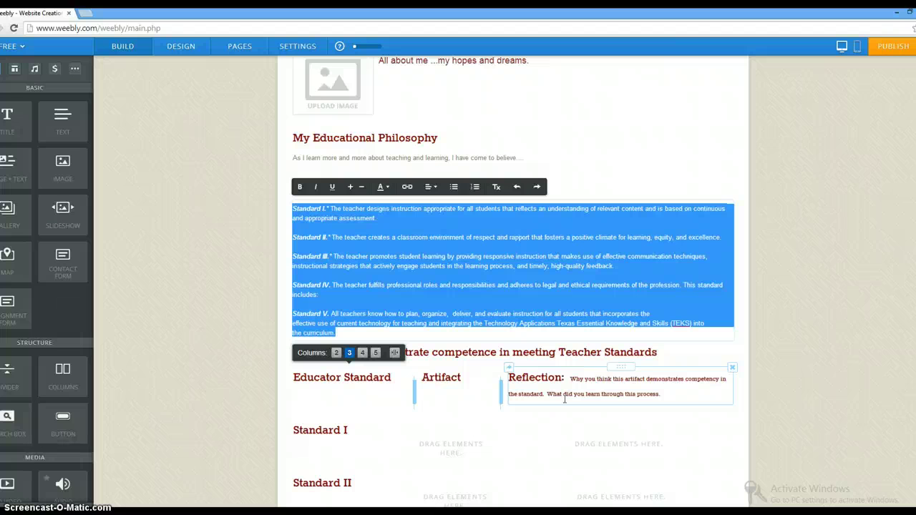
scroll(437, 416, "down", 1)
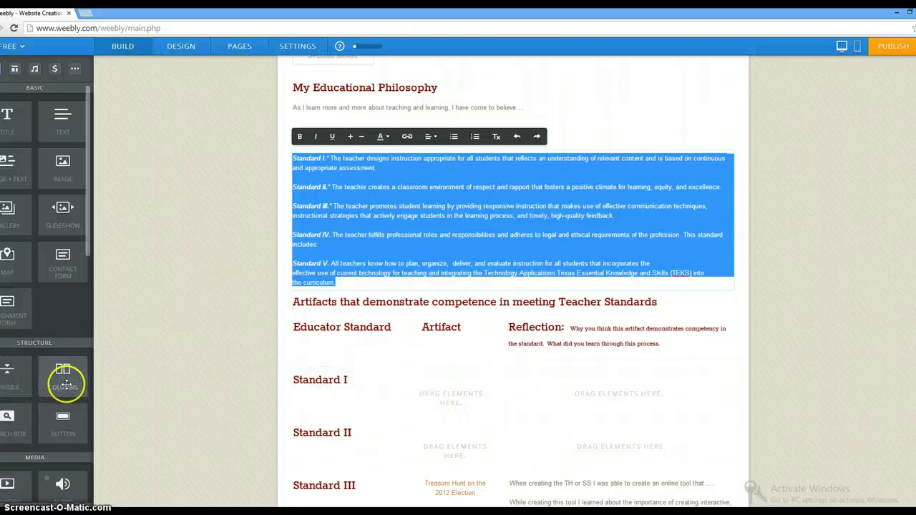
left_click_drag(65, 385, 341, 382)
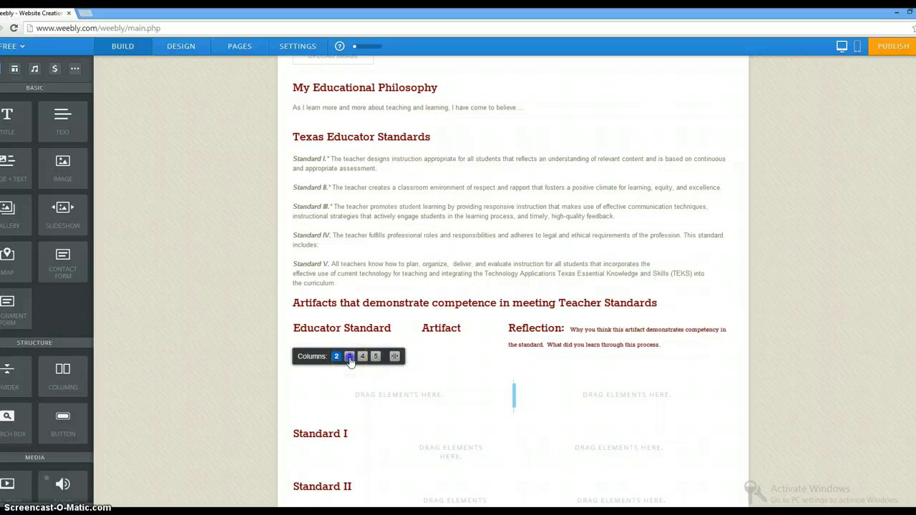
left_click(349, 358)
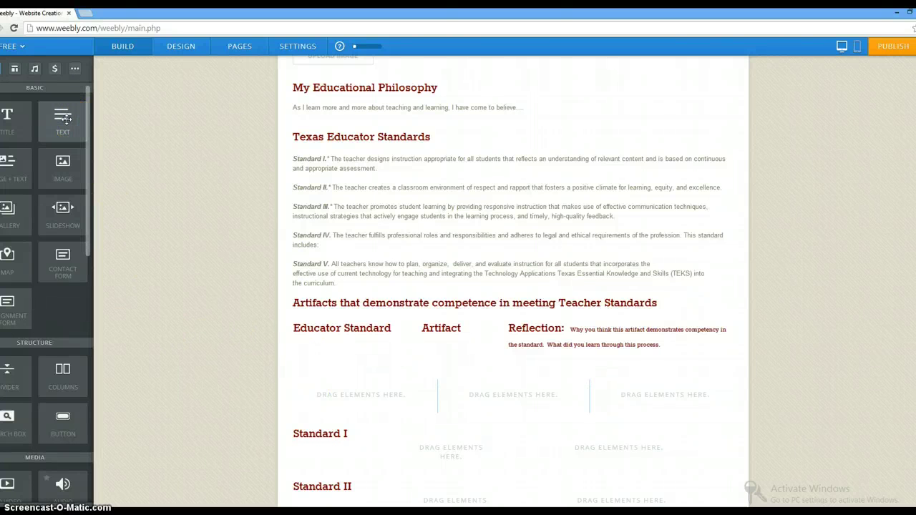
Step: Add a Title element reading "Standard I" to the new row's first column and finish editing it
left_click_drag(9, 116, 332, 394)
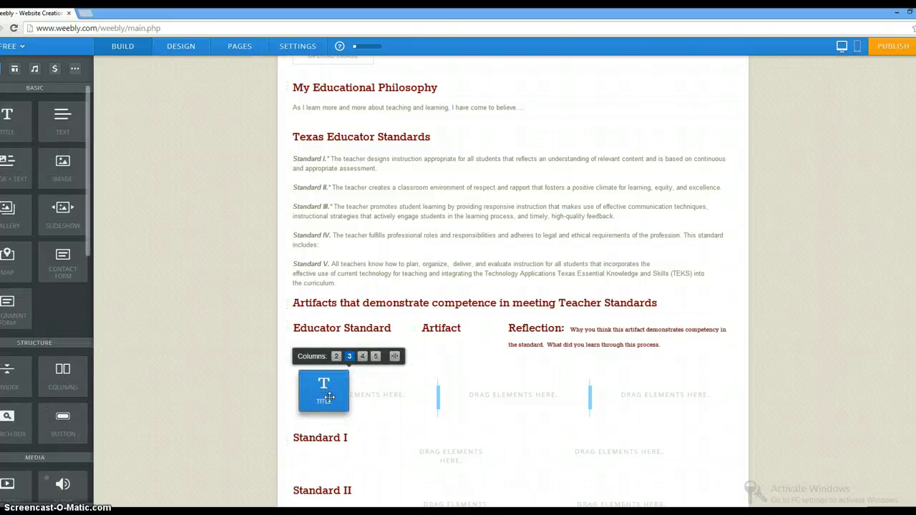
left_click(333, 385)
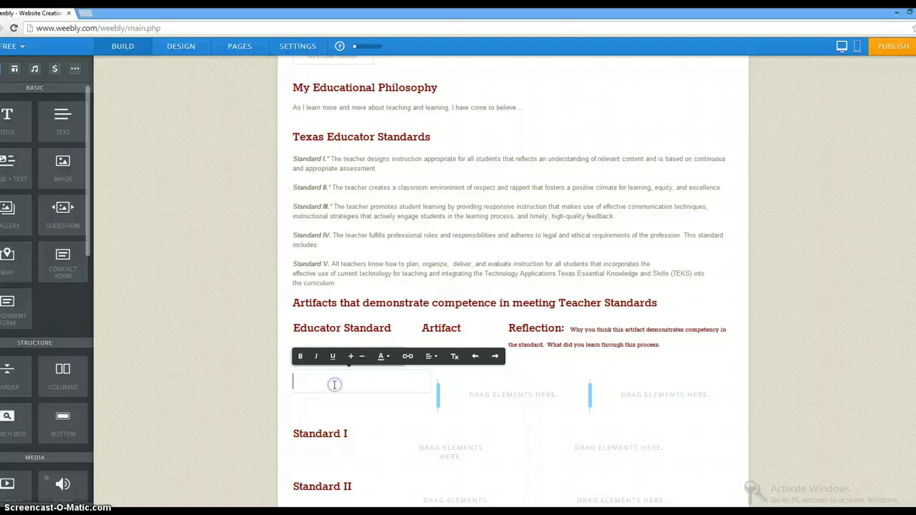
type("Standard I")
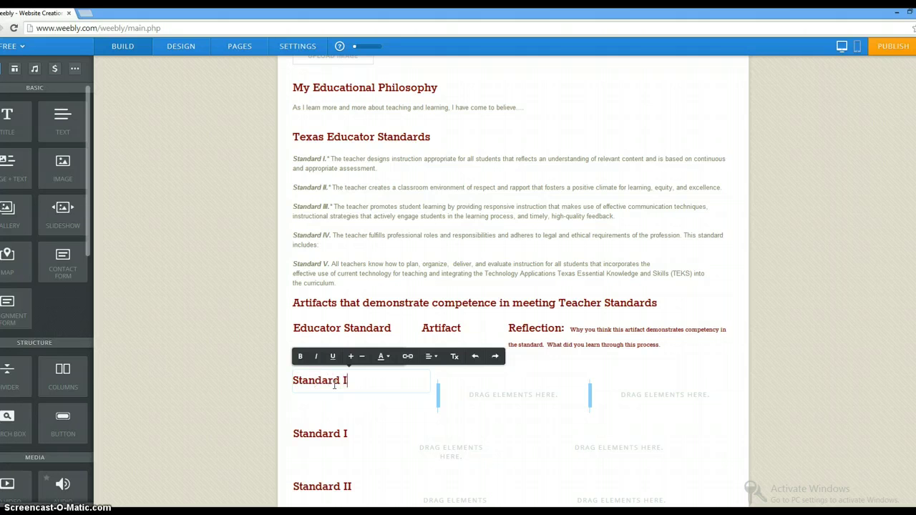
left_click(460, 399)
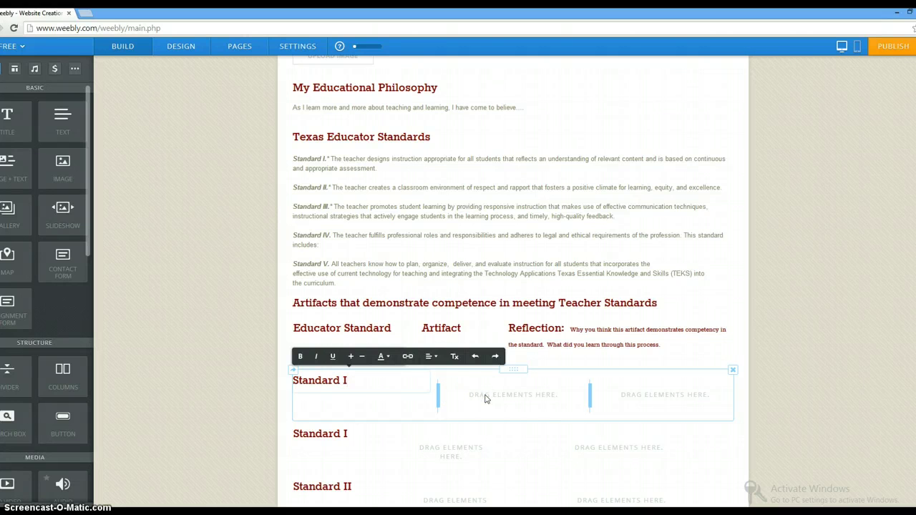
left_click(251, 333)
left_click(203, 302)
left_click(284, 232)
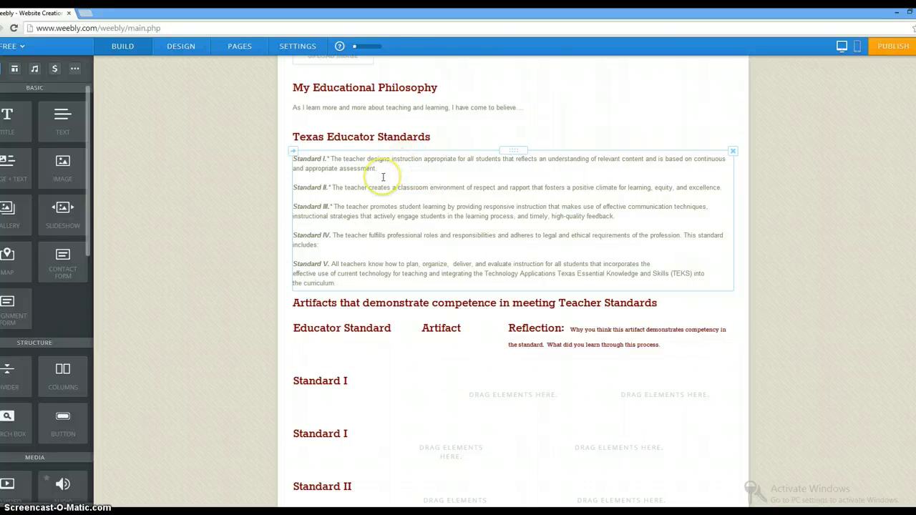
Step: Adjust both column dividers of the new Standard I row to roughly match the Artifact and Reflection headings
left_click(445, 387)
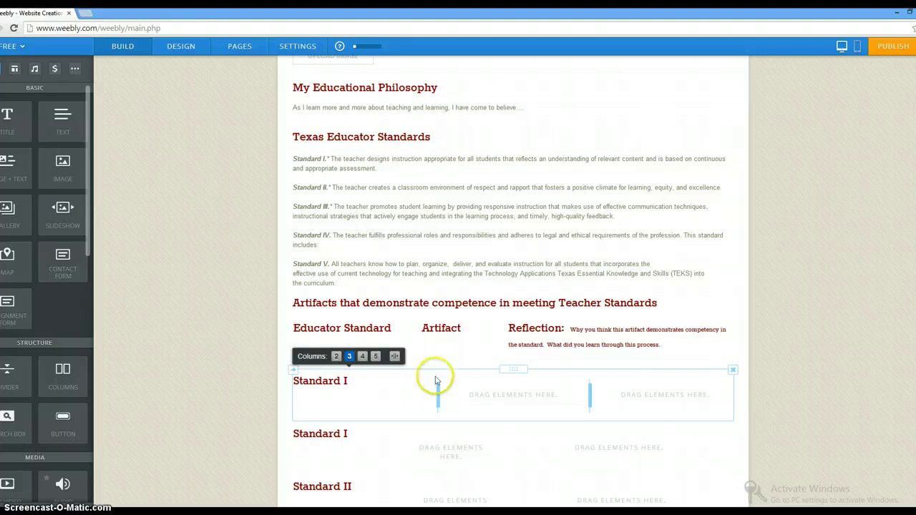
left_click_drag(438, 398, 418, 394)
left_click_drag(590, 394, 509, 398)
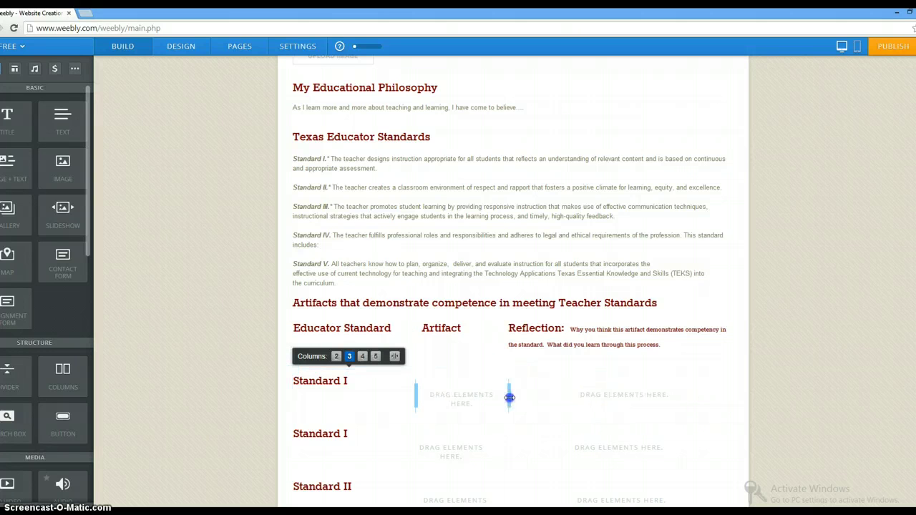
Step: Add a Text element reading "Lesson Plan on Using Excel Spreadsheet" to the Artifact column of the new Standard I row
left_click_drag(62, 123, 450, 403)
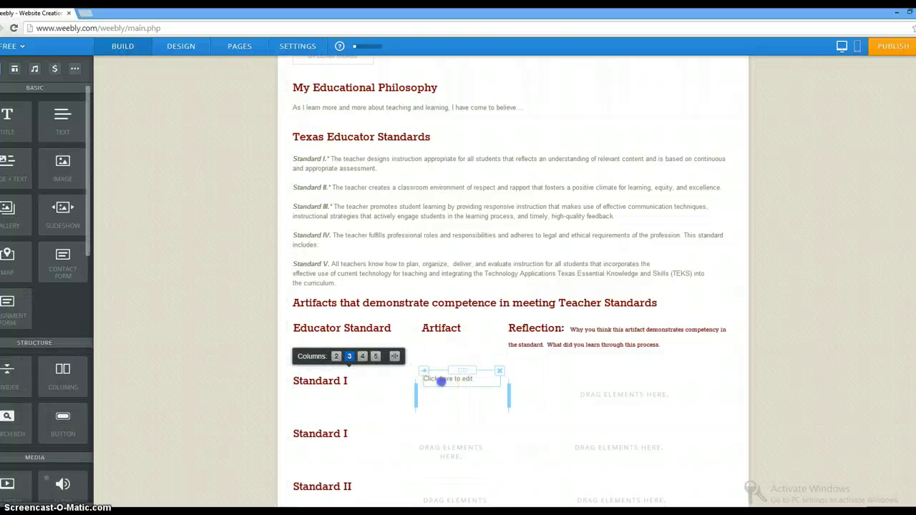
left_click(441, 381)
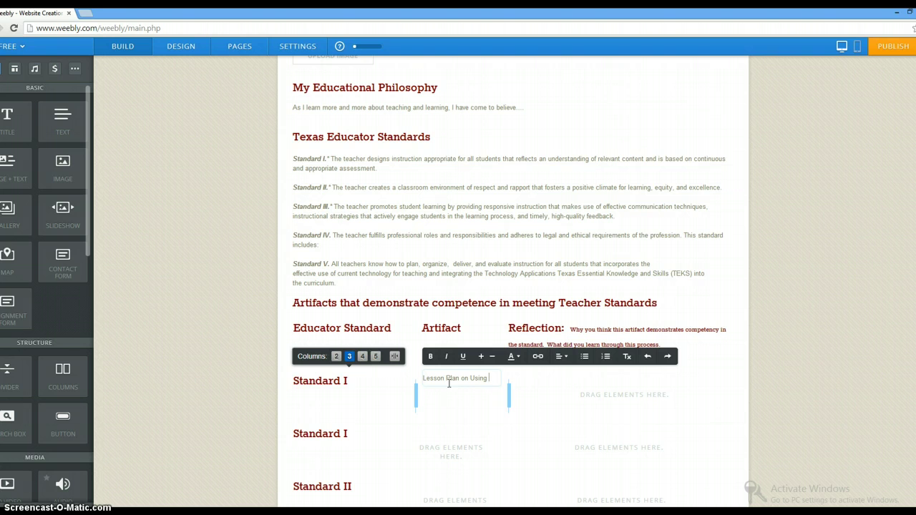
type("Lesson Plan on Using Excel Spreadsheet")
Step: Link the text "Lesson Plan on Using Excel Spreadsheet" to an uploaded file, ACP Orientation
left_click(481, 391)
left_click_drag(485, 390, 423, 379)
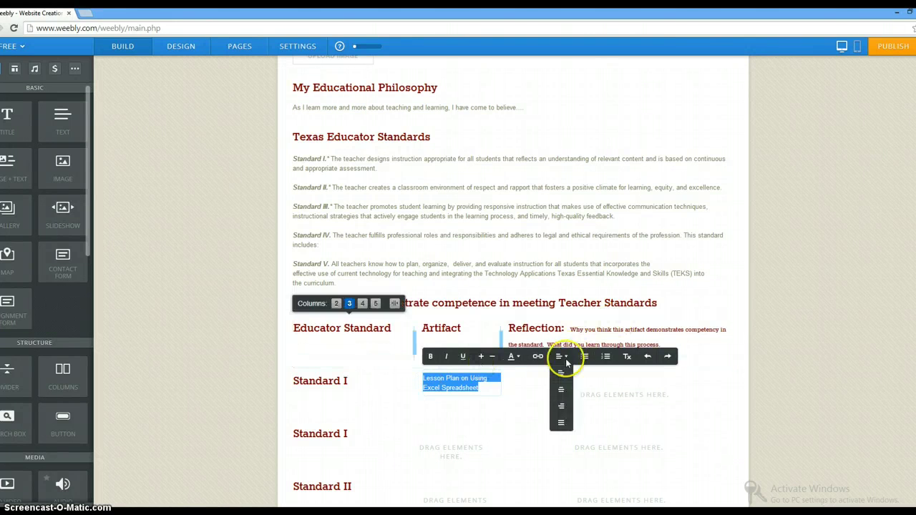
left_click(538, 357)
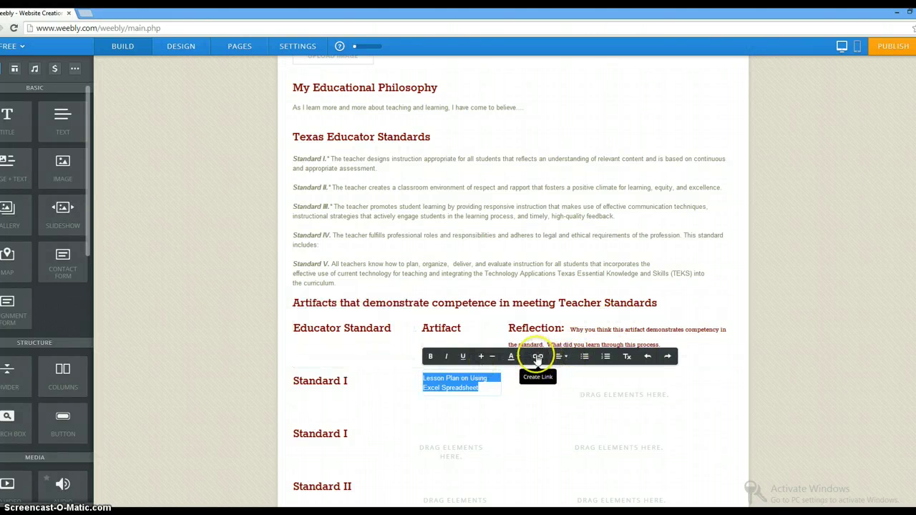
left_click(538, 357)
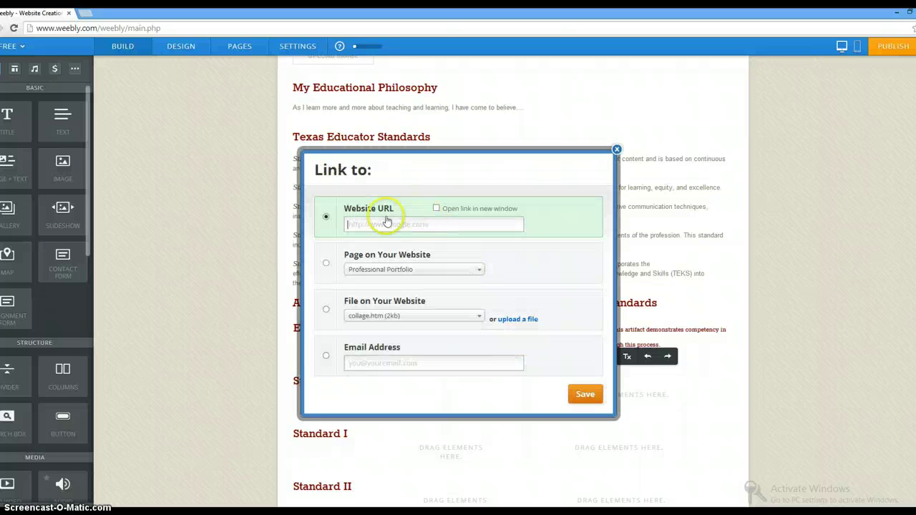
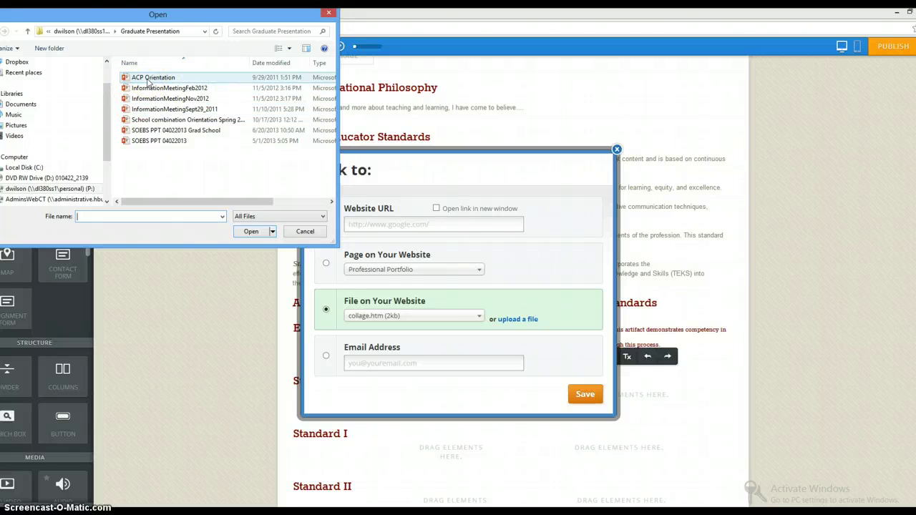
left_click(148, 80)
left_click(250, 231)
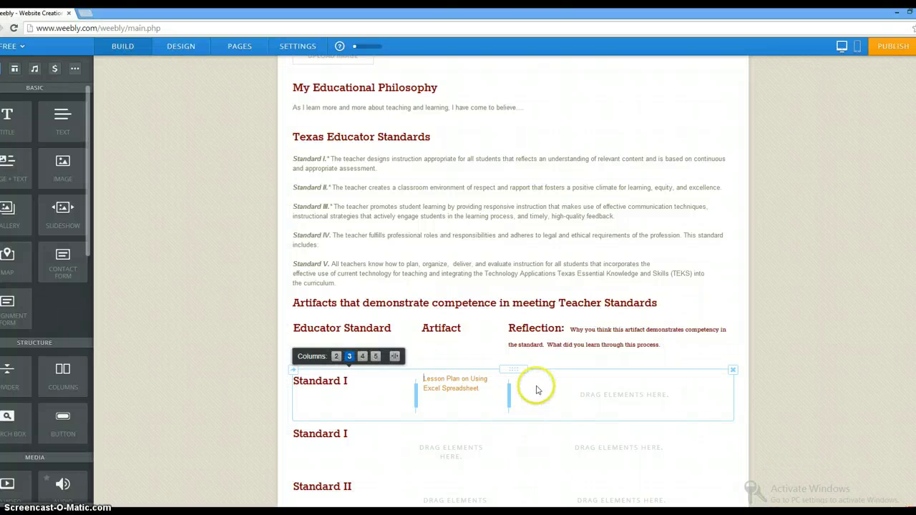
Step: Place an empty Text element in the Reflection column of the new Standard I row, aligning the column's divider with its heading
left_click_drag(65, 119, 501, 404)
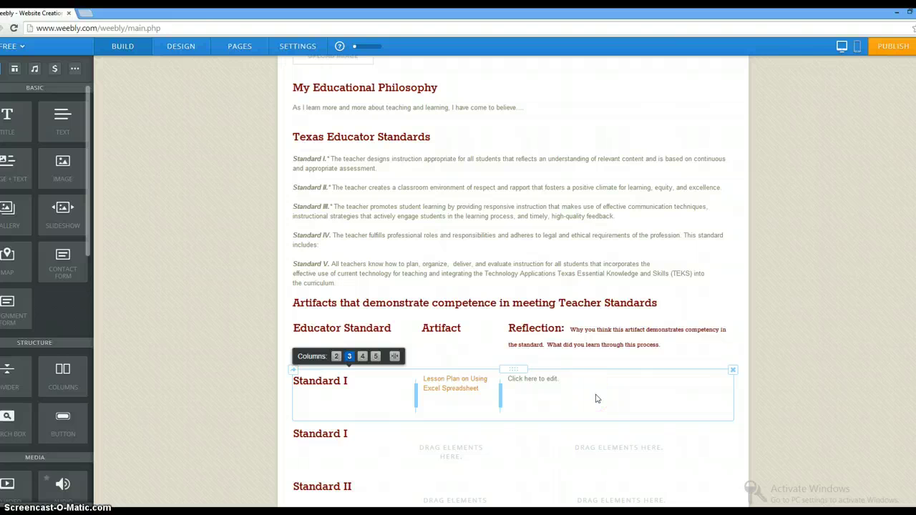
left_click(442, 392)
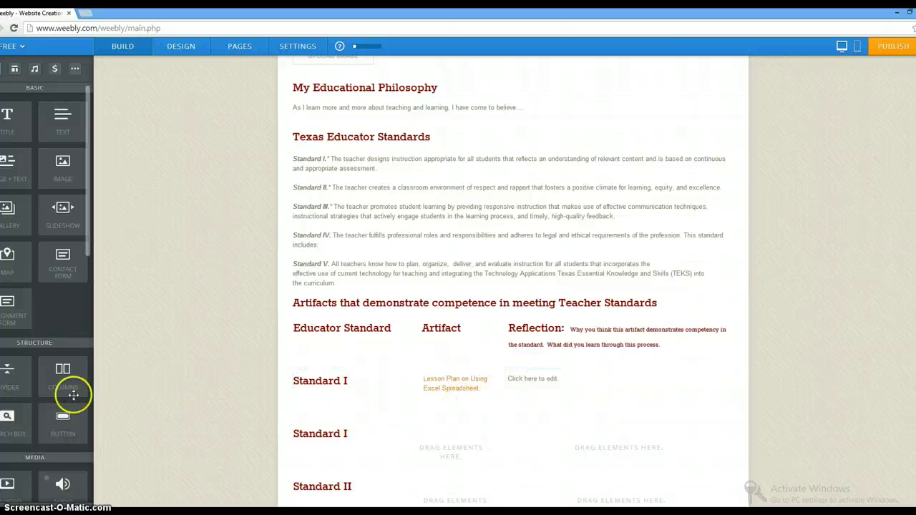
Step: Insert a three-column row below the new Standard I row and shift its dividers to narrow the first two columns
left_click_drag(74, 385, 416, 436)
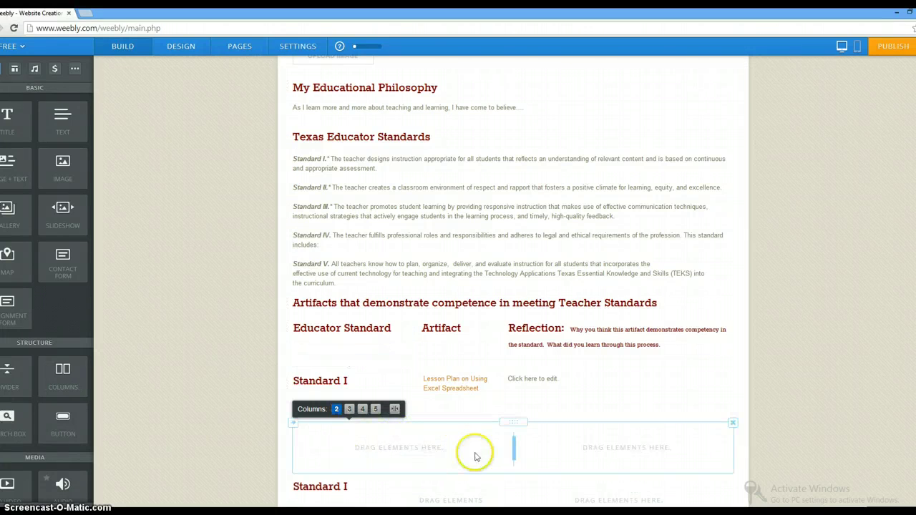
left_click(337, 410)
left_click(349, 409)
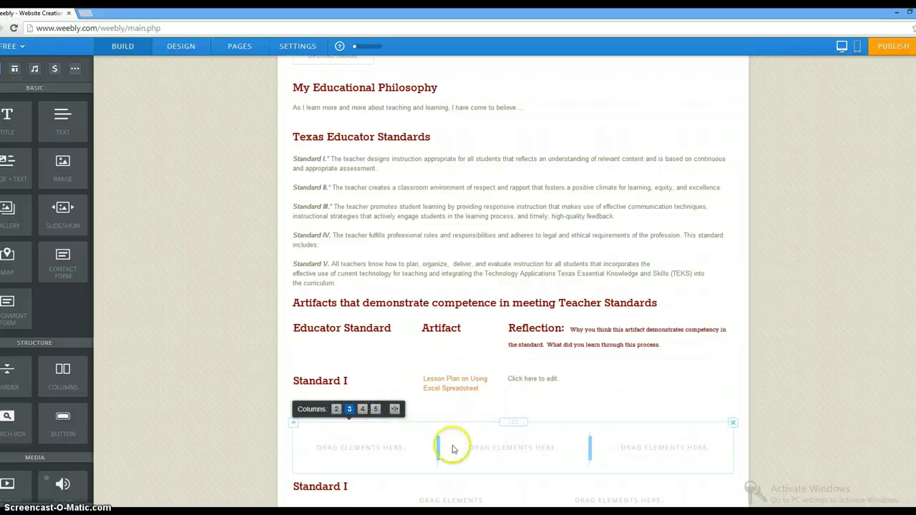
left_click_drag(438, 451, 394, 451)
left_click_drag(590, 451, 502, 453)
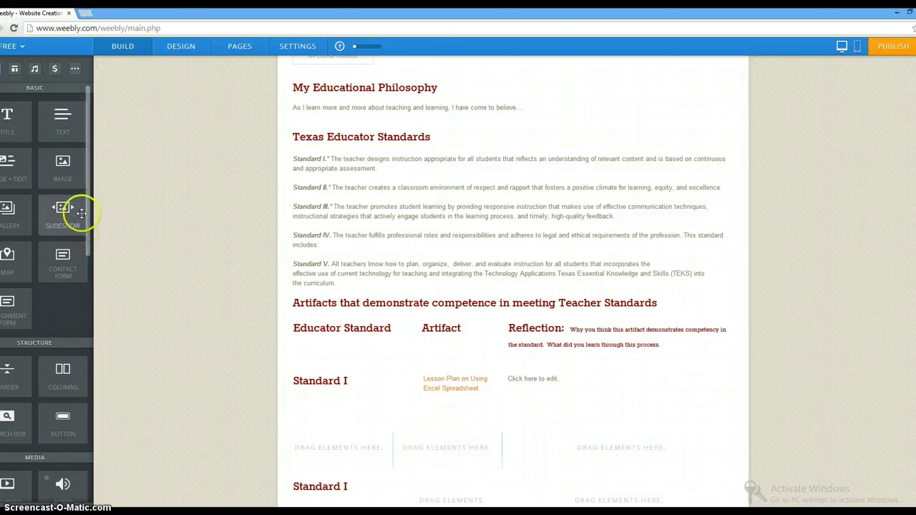
Step: Add a Text element reading "Another STandard I artifact" to the second row's Artifact column and widen the first column to match the row above
left_click_drag(66, 132, 418, 452)
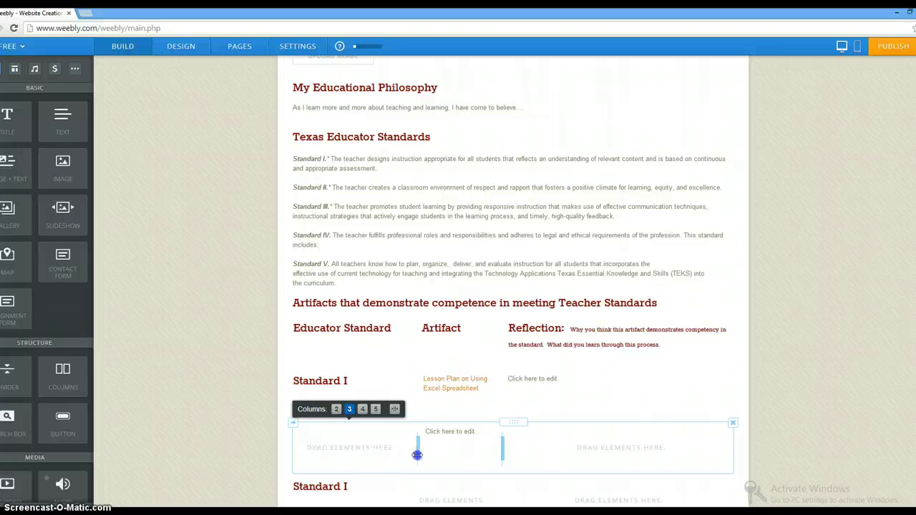
left_click(466, 434)
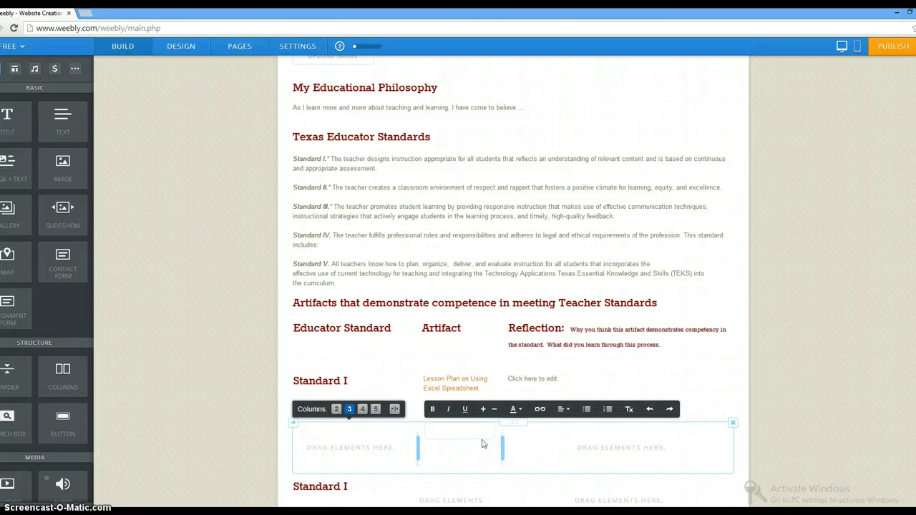
type("Another STandard I artifact")
Step: Correct the misspelled "STandard" to "Standard" in the new artifact text and finish editing it
left_click(463, 444)
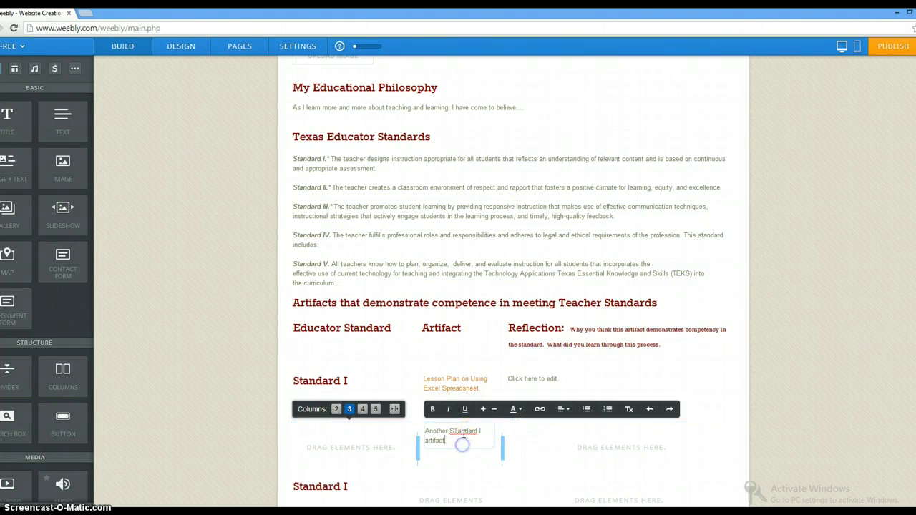
right_click(464, 433)
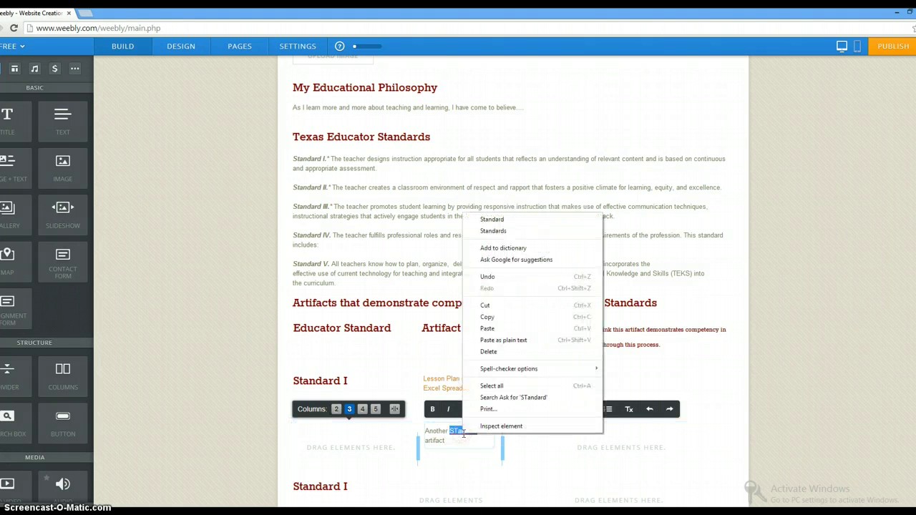
left_click(481, 220)
left_click(550, 438)
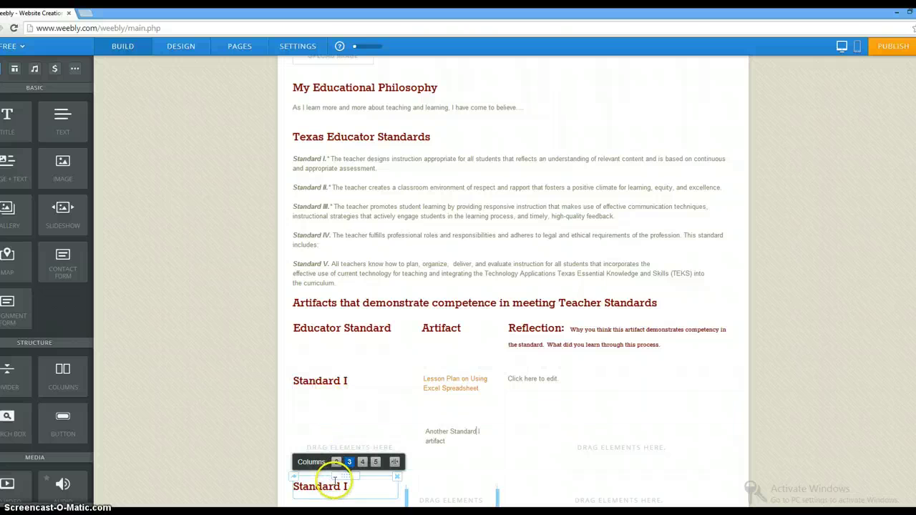
Step: Examine the remaining standard, artifact and reflection rows down to the end of the page
scroll(335, 481, "down", 2)
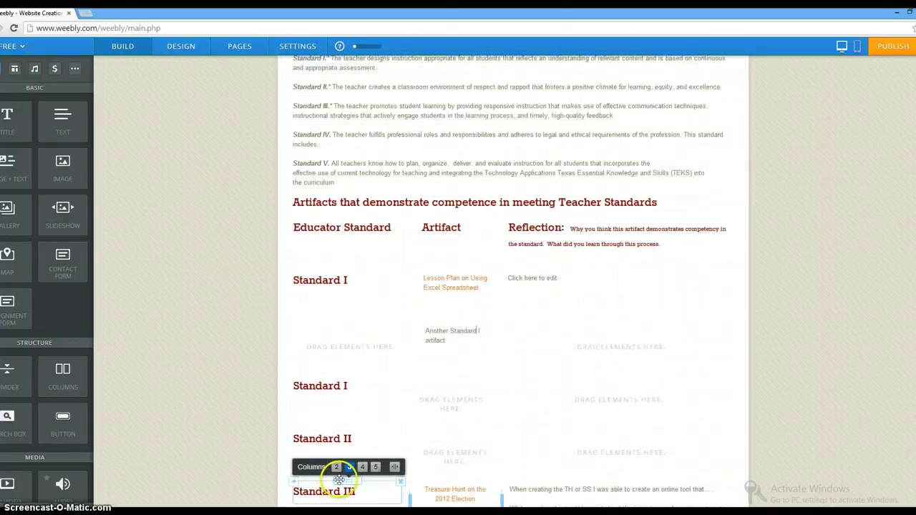
scroll(352, 456, "down", 3)
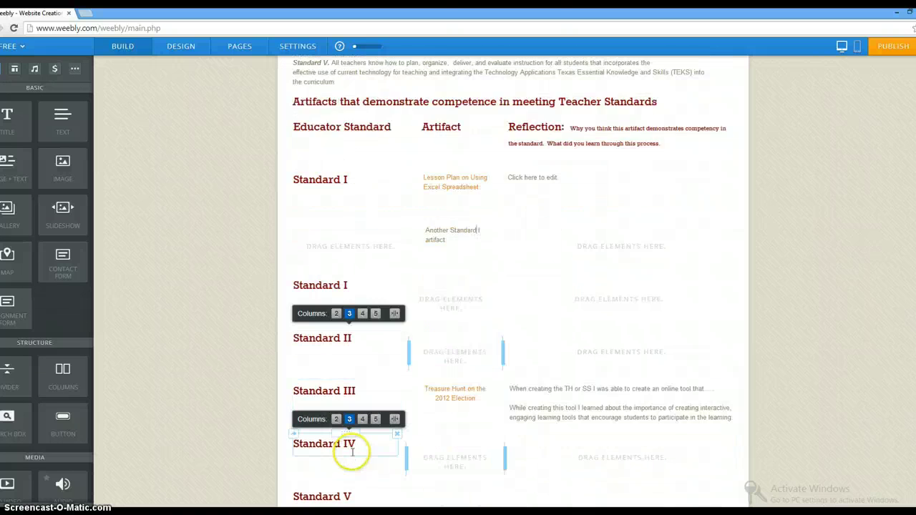
scroll(352, 452, "down", 1)
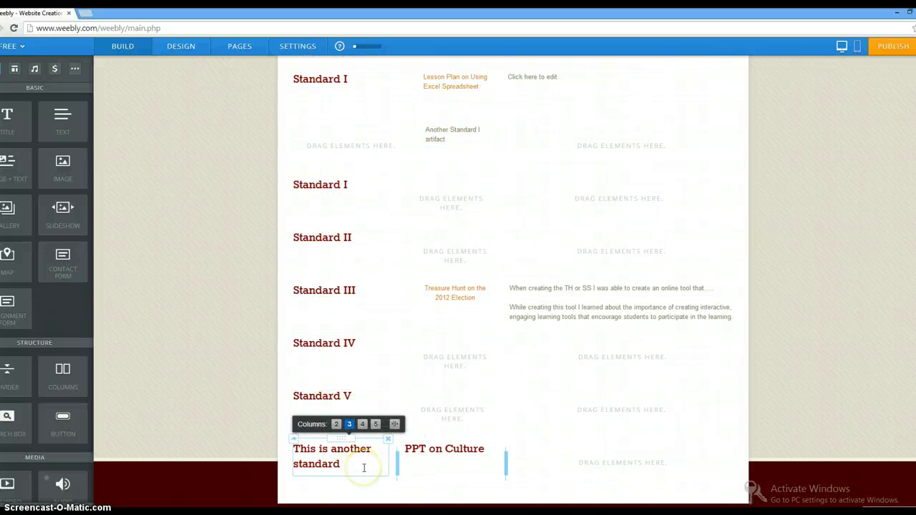
scroll(364, 467, "down", 1)
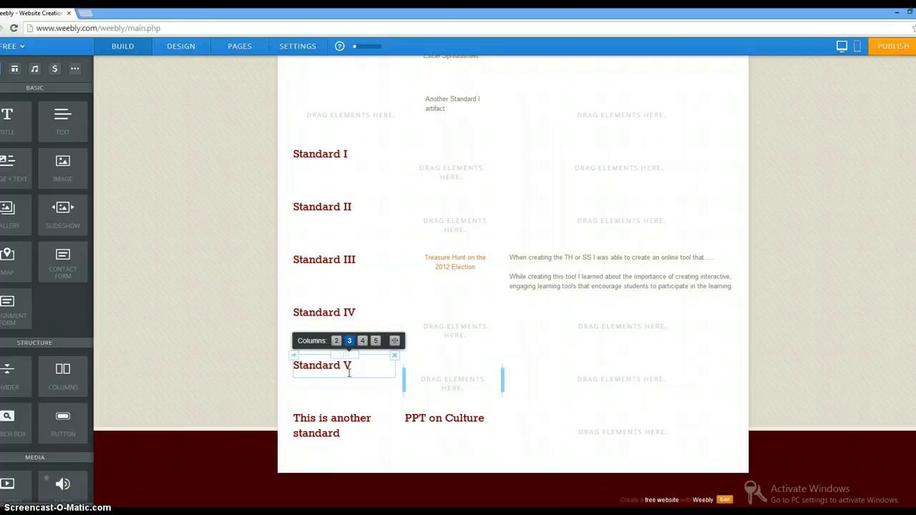
Step: Publish the portfolio website with its current standards and artifacts content
left_click(351, 374)
scroll(354, 375, "up", 5)
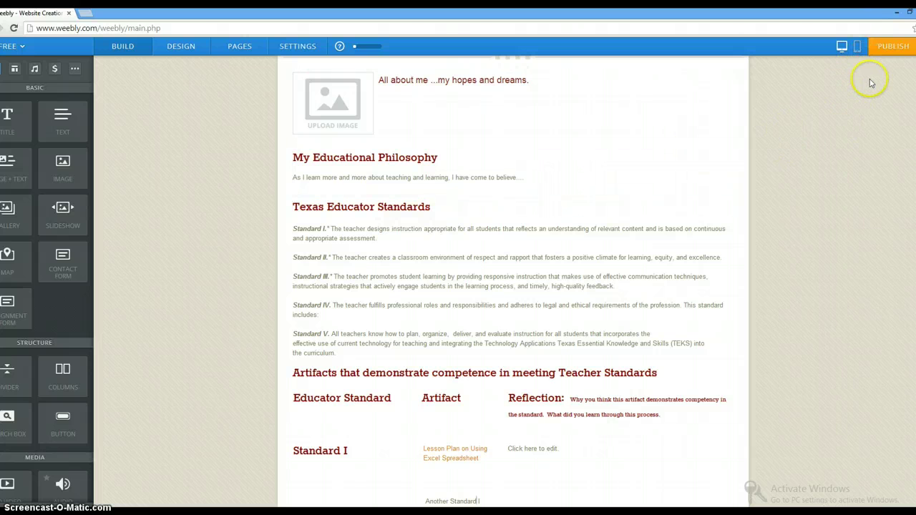
left_click(888, 49)
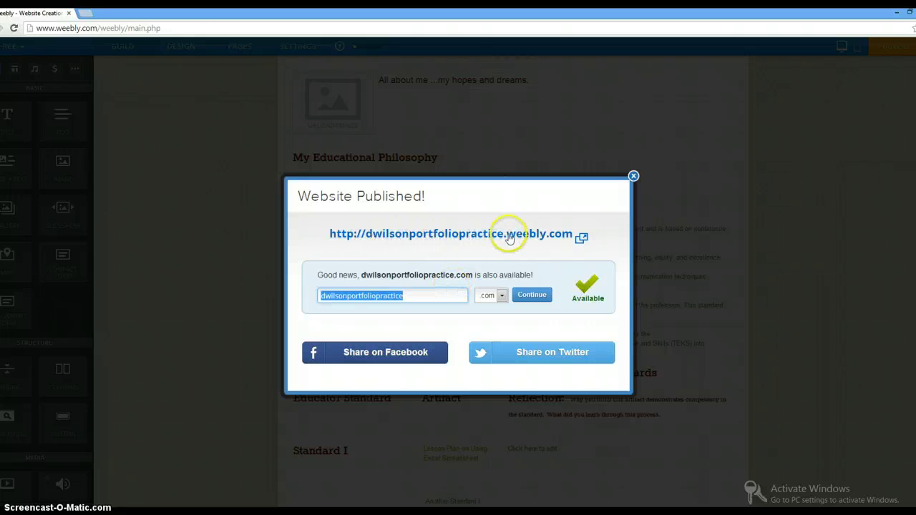
Step: Open the published website through its link, select its web address and review the live Professional Portfolio page from header to standards rows
left_click(427, 234)
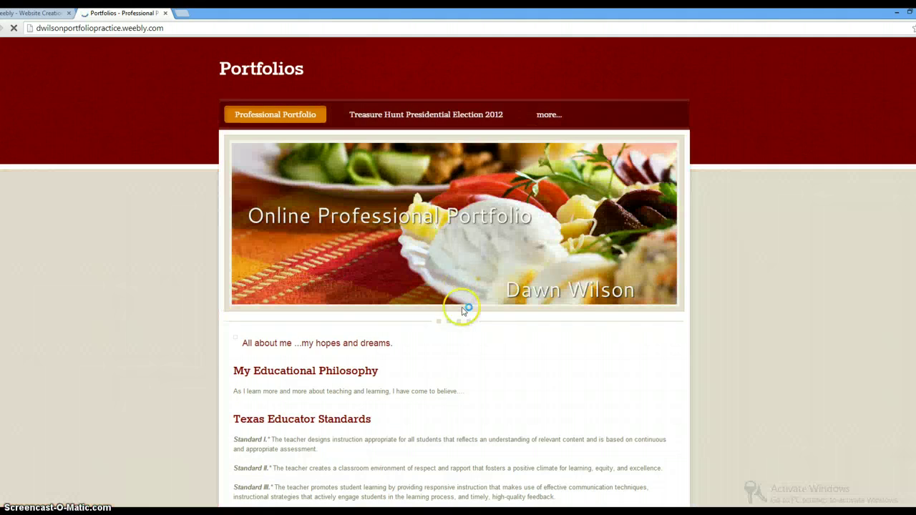
scroll(454, 361, "down", 4)
scroll(454, 363, "up", 4)
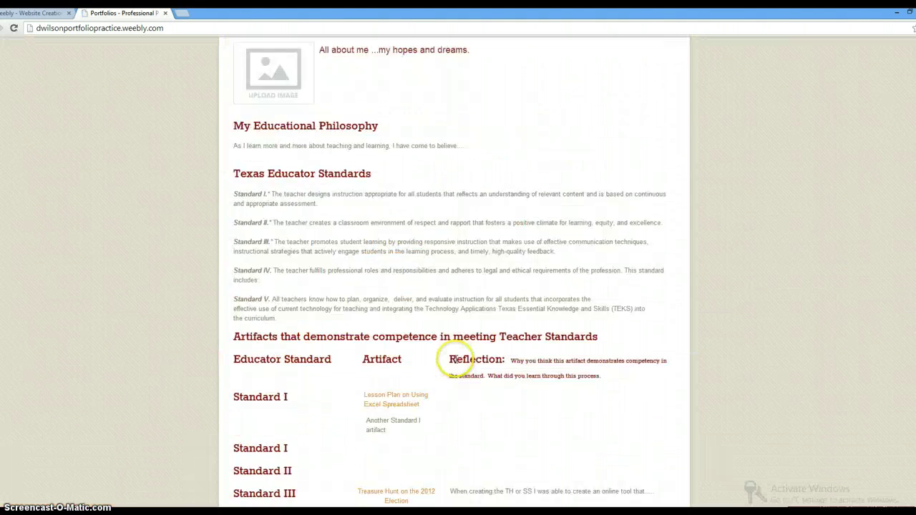
left_click(232, 28)
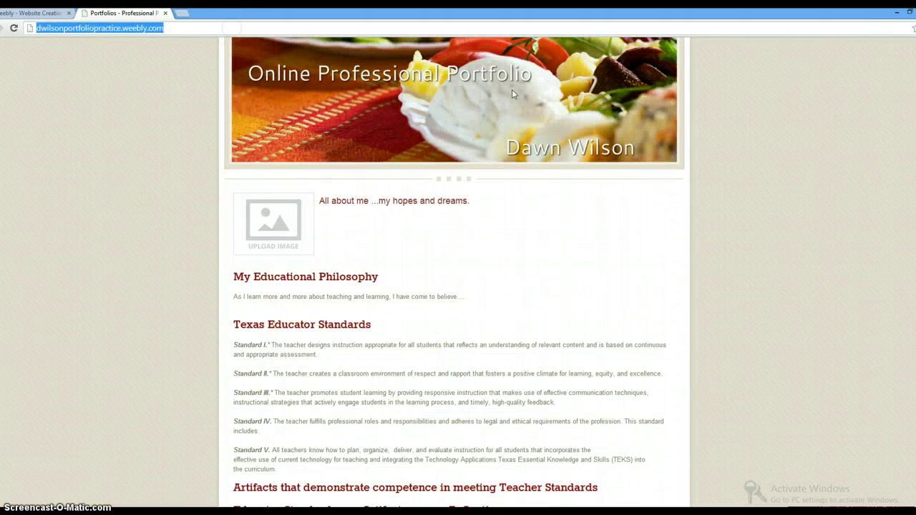
scroll(532, 317, "down", 3)
scroll(532, 320, "up", 4)
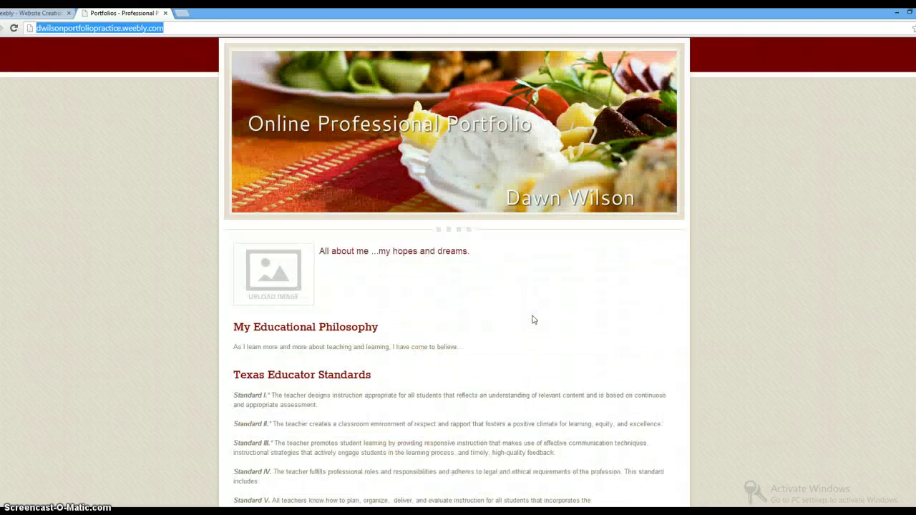
scroll(534, 319, "up", 2)
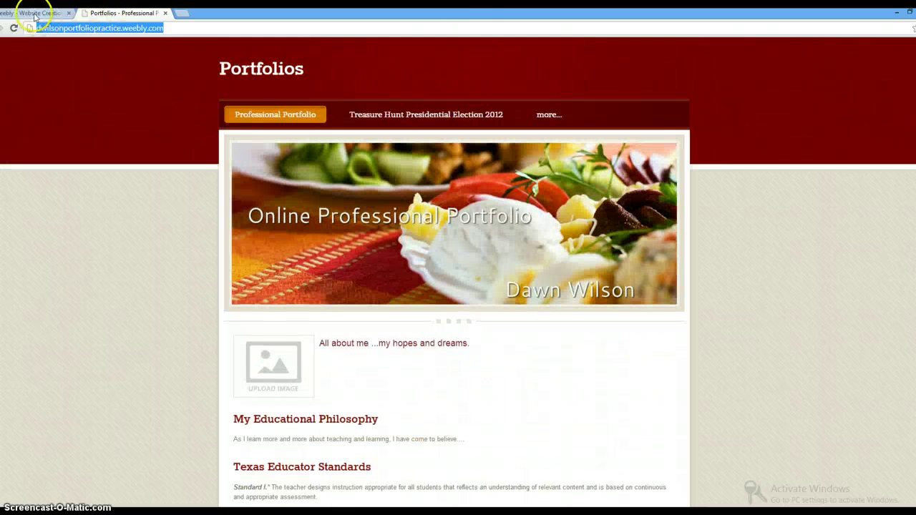